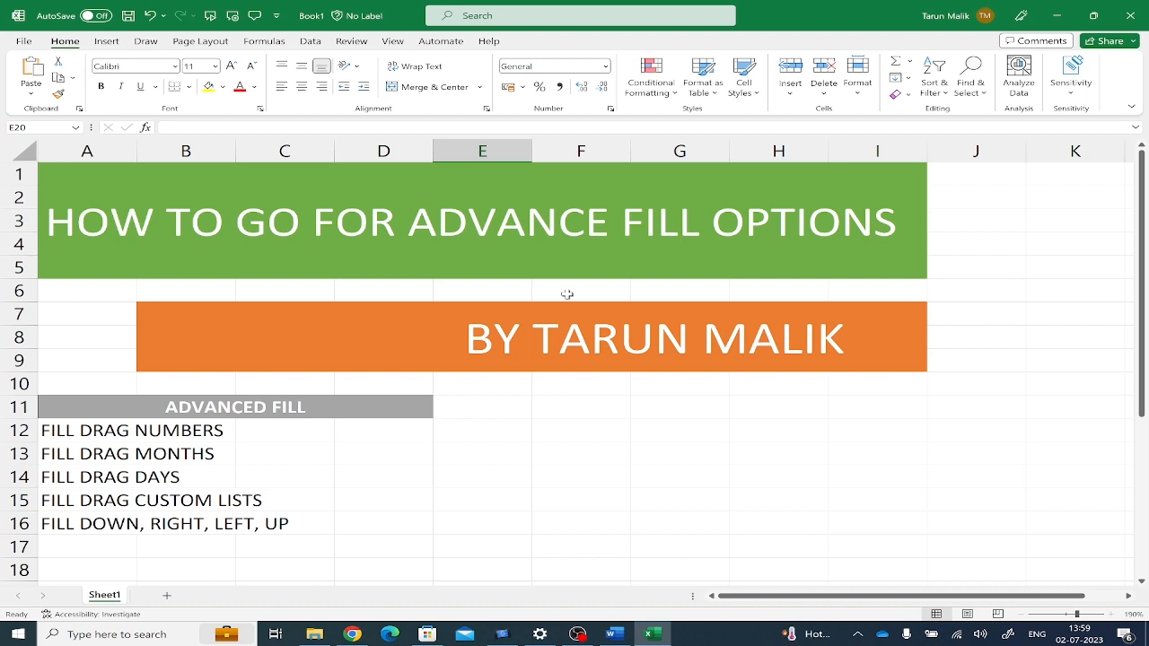
# Fill the value 10 from cell A20 down through A30.
pyautogui.scroll(-4, 566, 293)
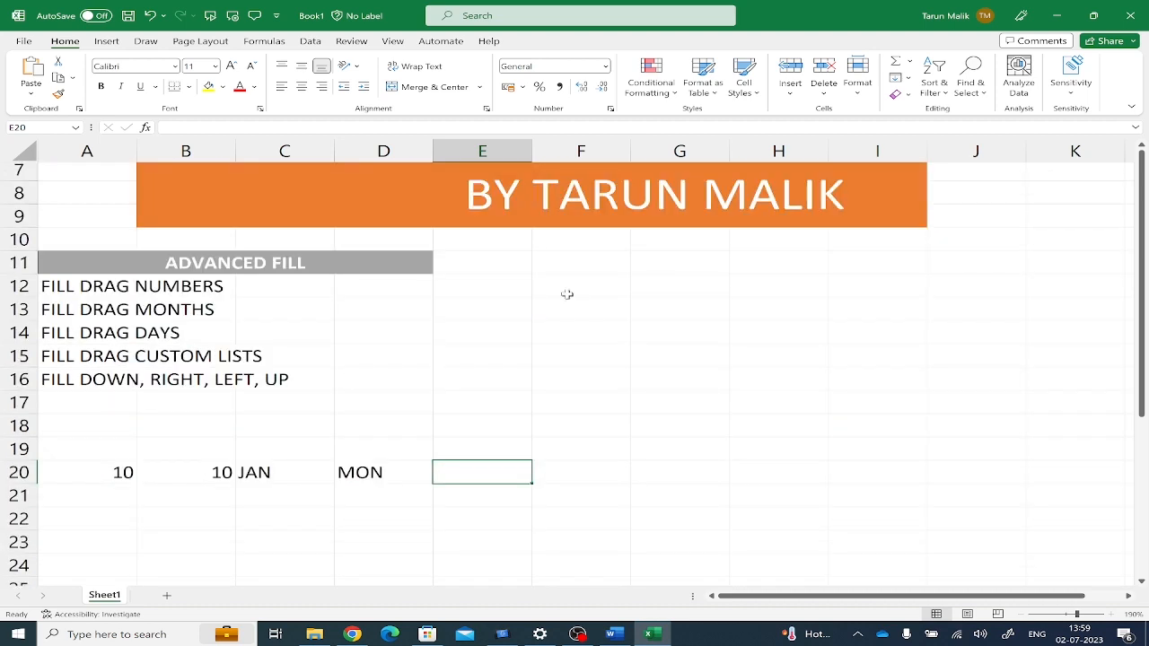
pyautogui.click(85, 380)
pyautogui.scroll(-1, 134, 387)
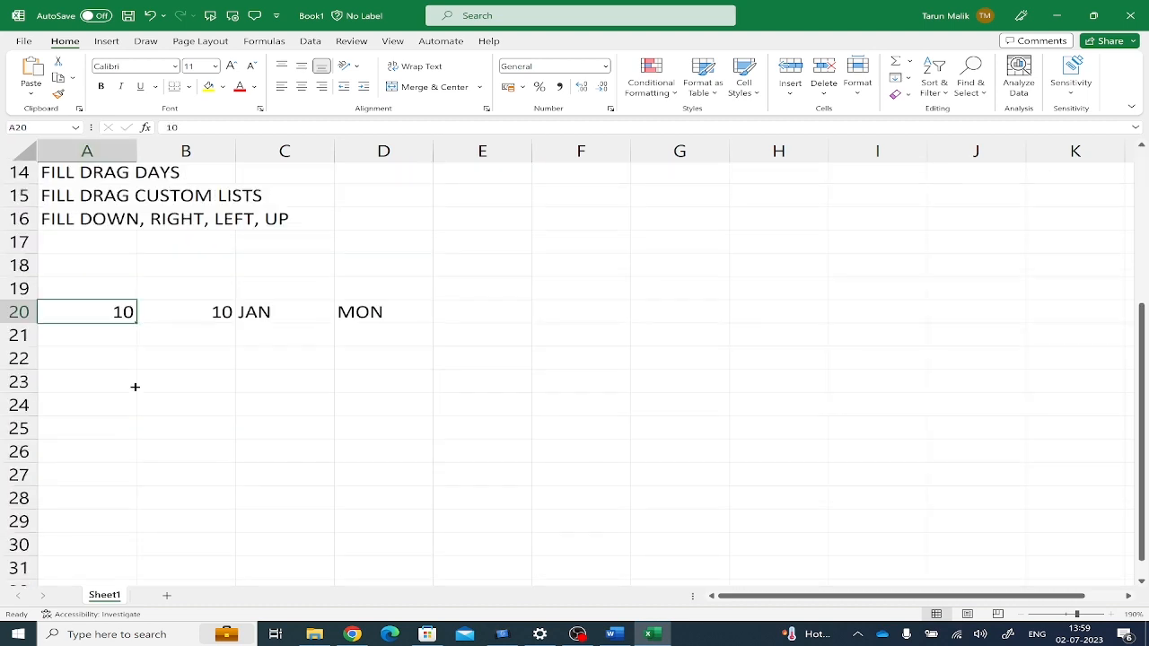
pyautogui.moveTo(135, 303); pyautogui.dragTo(118, 534)
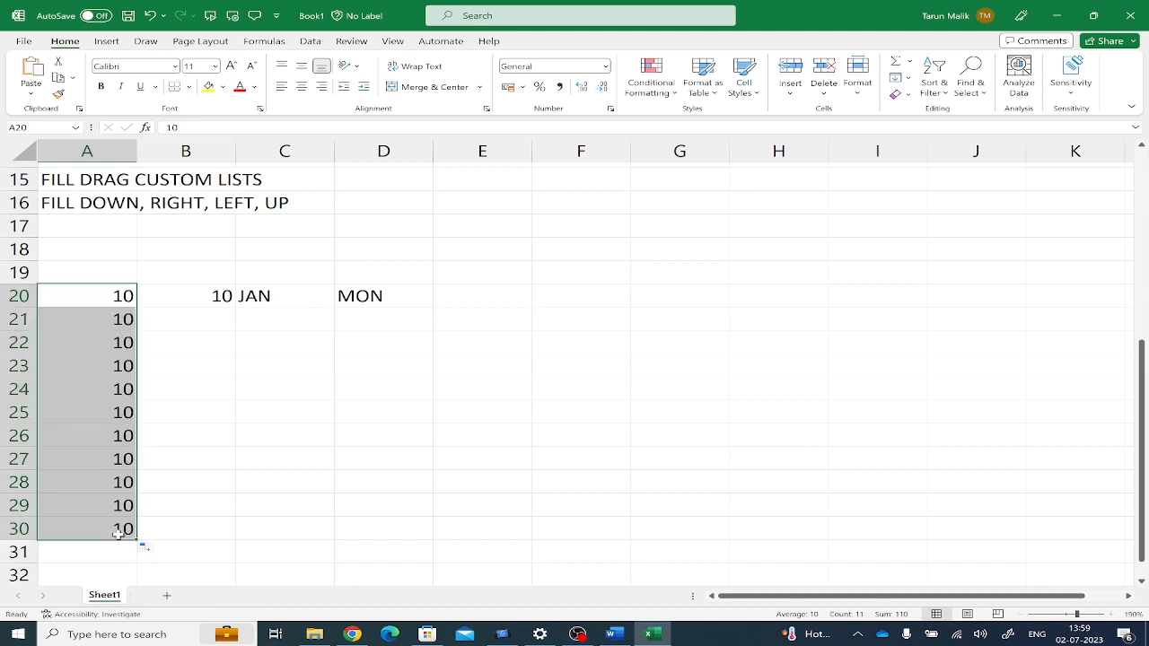
# Enter 20 in cell B21 and try filling the series from B20:B21 down to B30.
pyautogui.click(207, 318)
pyautogui.write('20')
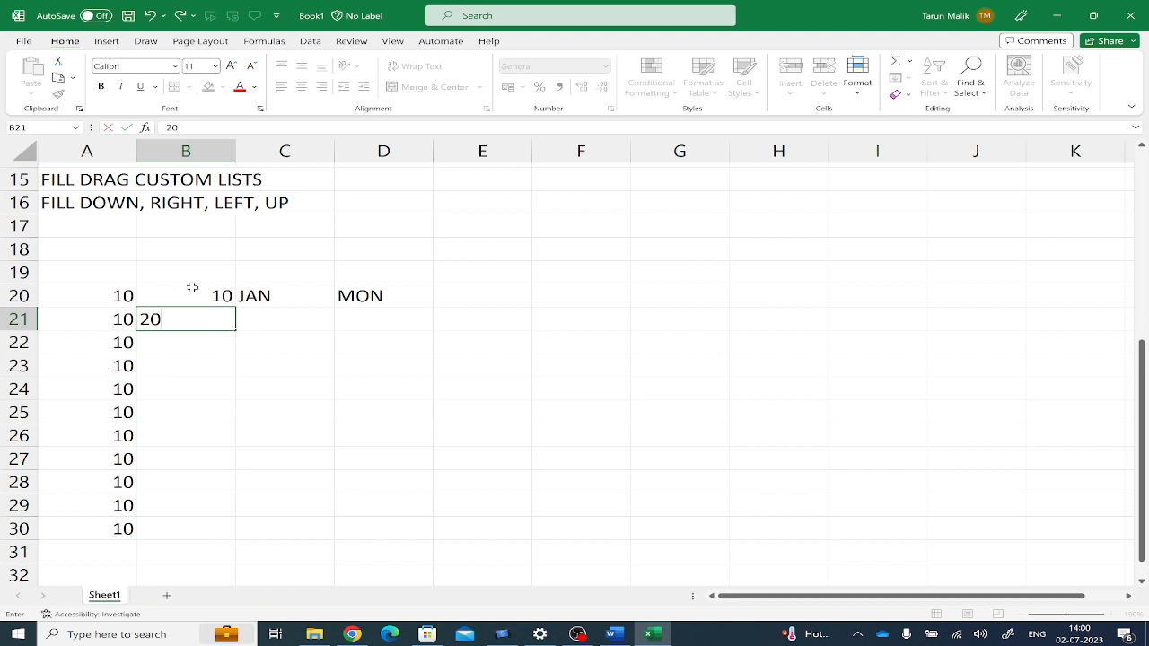
pyautogui.click(194, 293)
pyautogui.moveTo(195, 295); pyautogui.dragTo(197, 319)
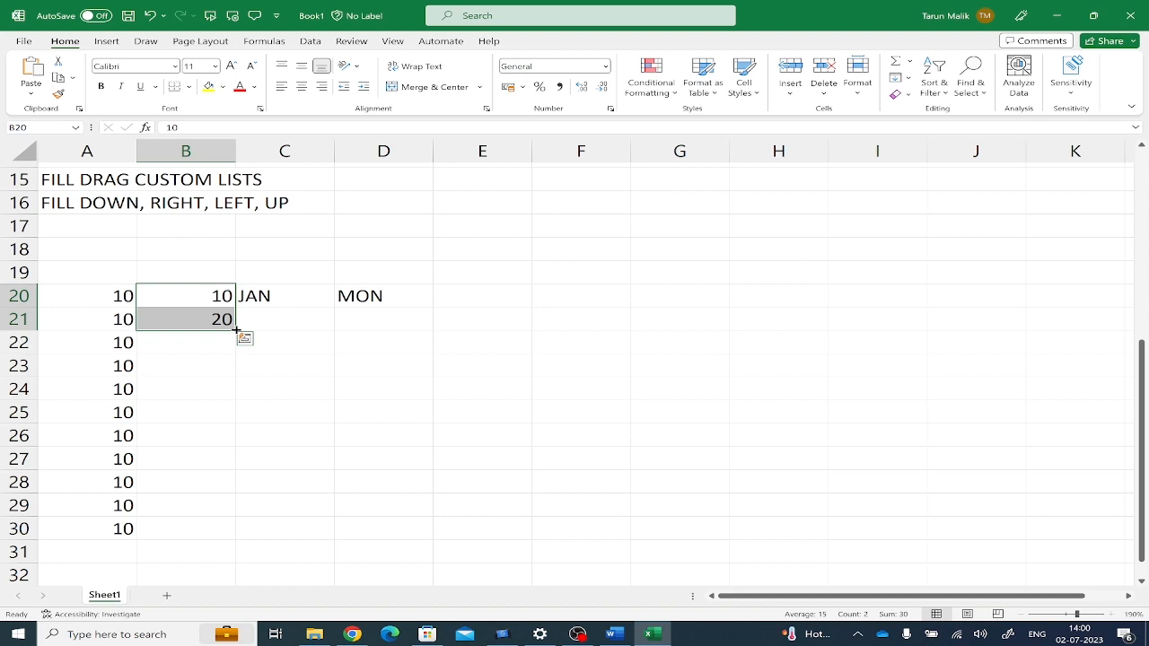
pyautogui.moveTo(236, 331); pyautogui.dragTo(219, 536)
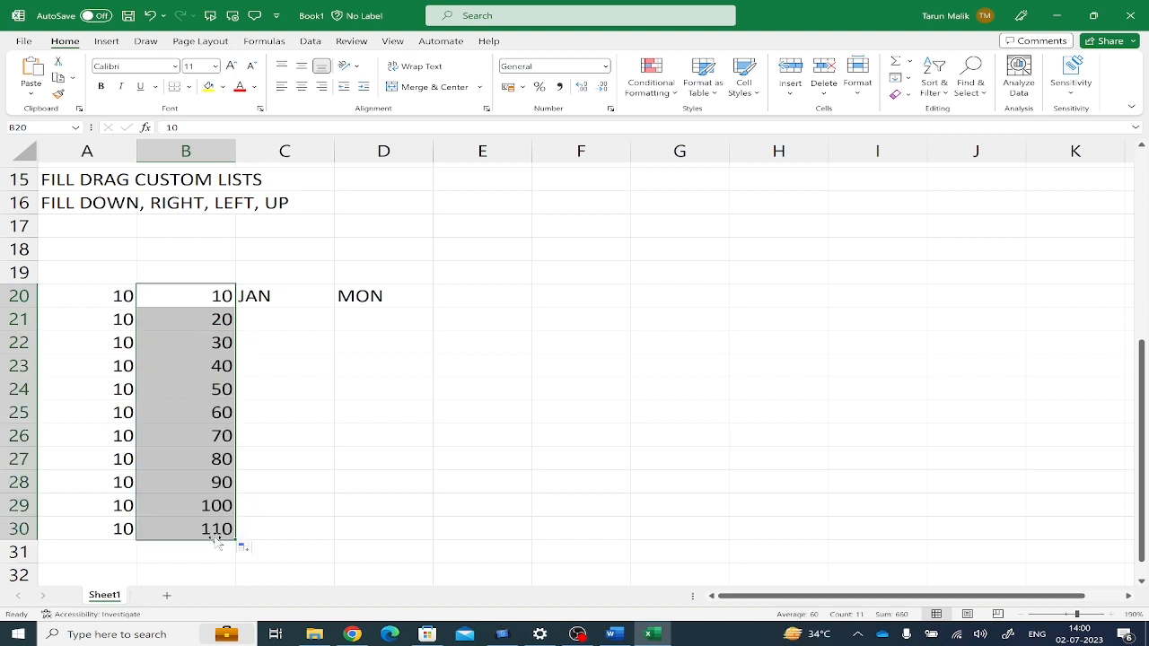
pyautogui.hotkey('ctrl', 'z')
# Change cell B21 to 15 and extend the number series from B20:B21 down to B30.
pyautogui.click(205, 323)
pyautogui.doubleClick(205, 324)
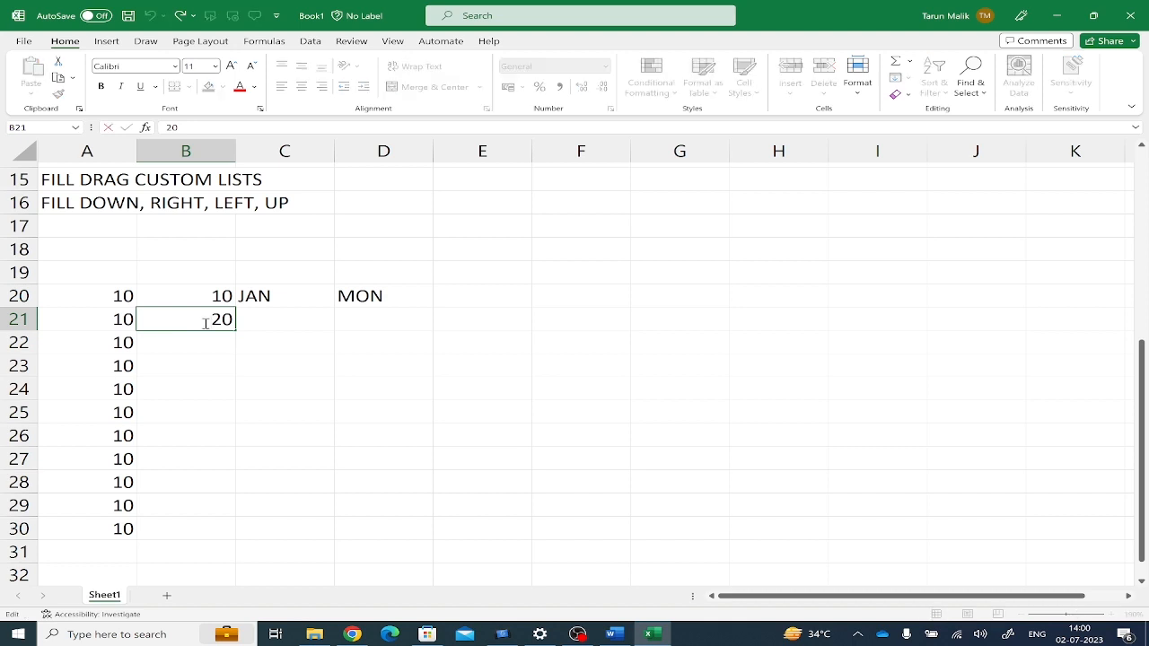
pyautogui.press('BackSpace')
pyautogui.press('BackSpace')
pyautogui.write('15')
pyautogui.click(206, 302)
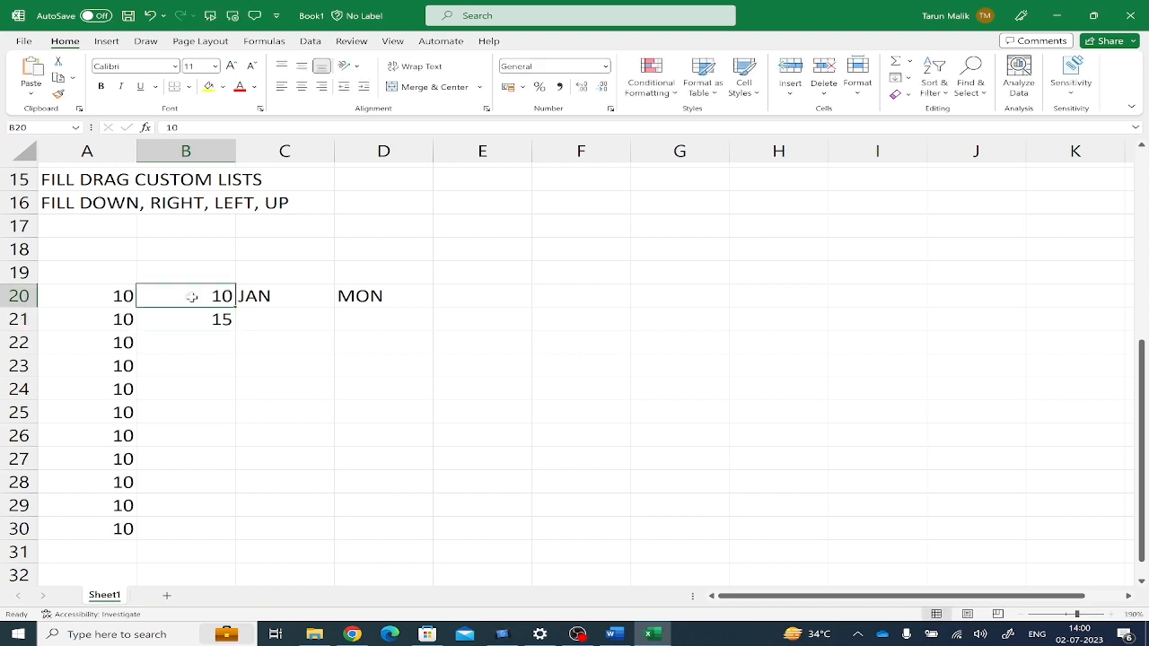
pyautogui.moveTo(191, 297); pyautogui.dragTo(229, 532)
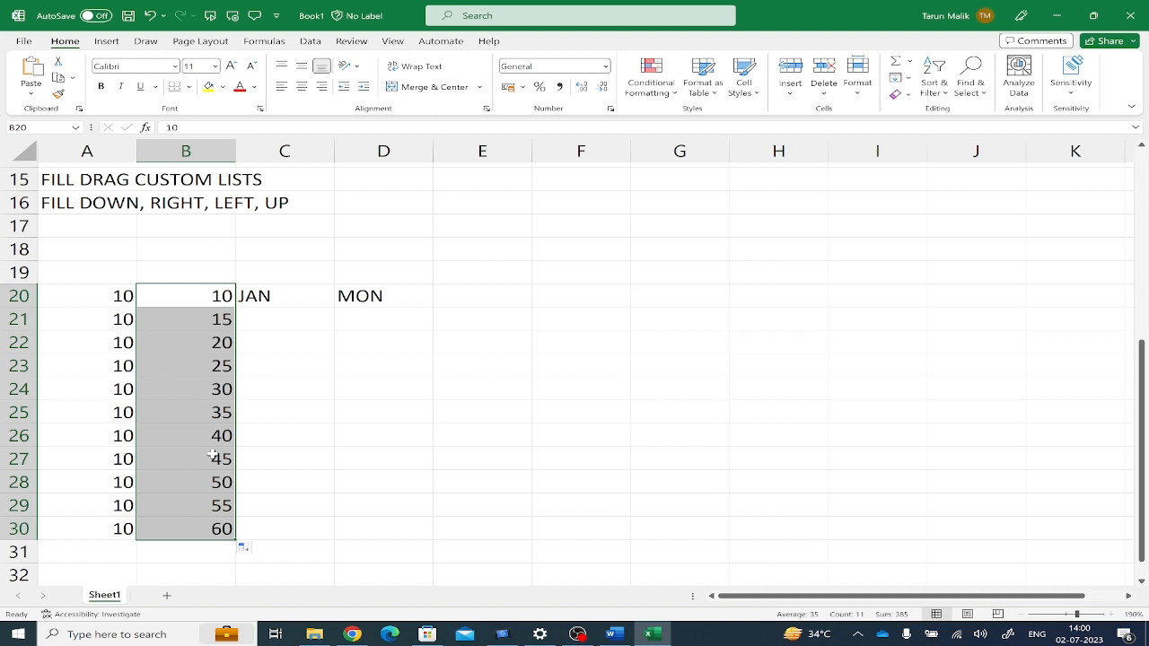
# Fill the months down from JAN in C20 and the weekdays down from MON in D20, both to row 30.
pyautogui.scroll(1, 212, 455)
pyautogui.click(292, 342)
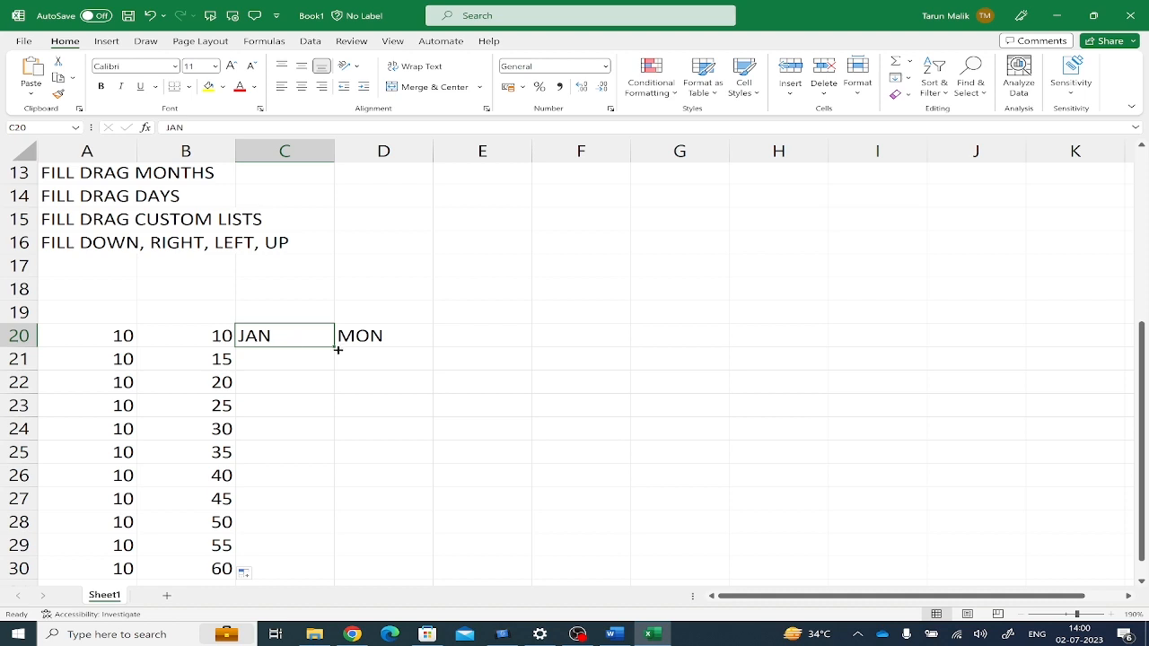
pyautogui.moveTo(338, 349); pyautogui.dragTo(333, 578)
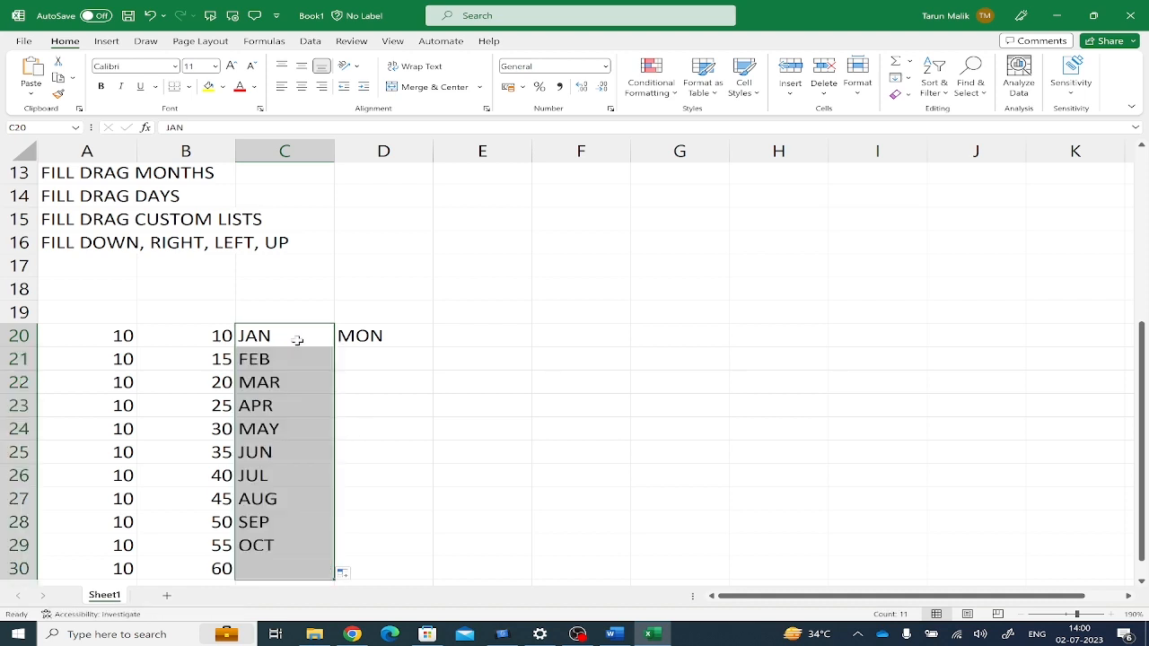
pyautogui.scroll(-1, 269, 502)
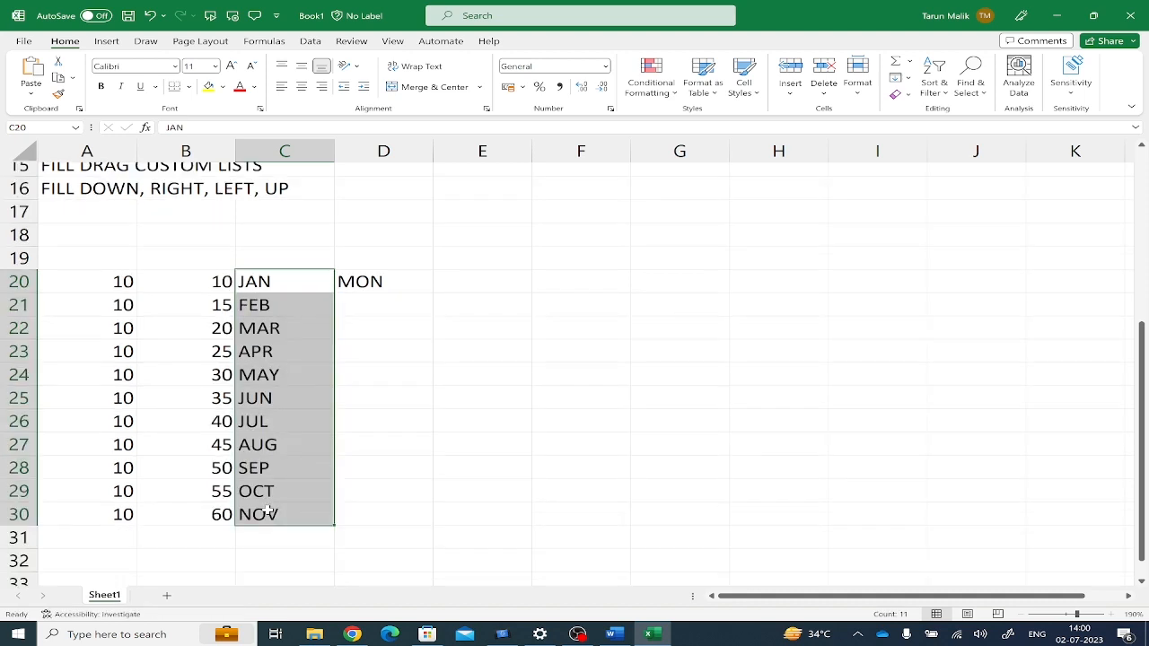
pyautogui.click(386, 282)
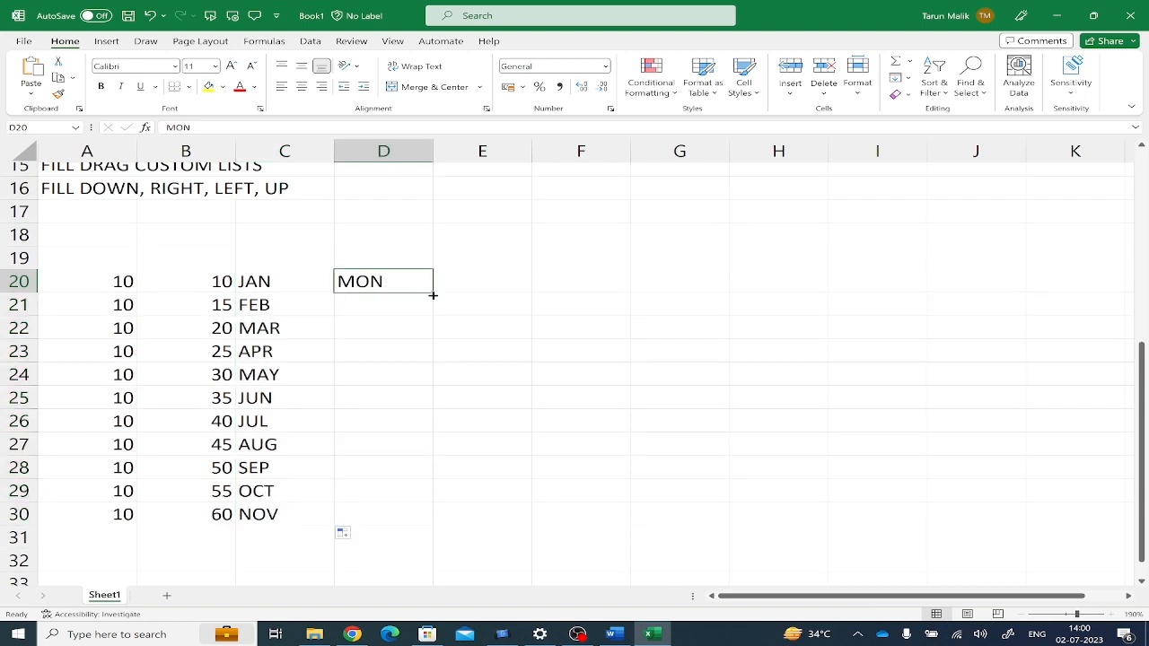
pyautogui.moveTo(434, 293); pyautogui.dragTo(433, 529)
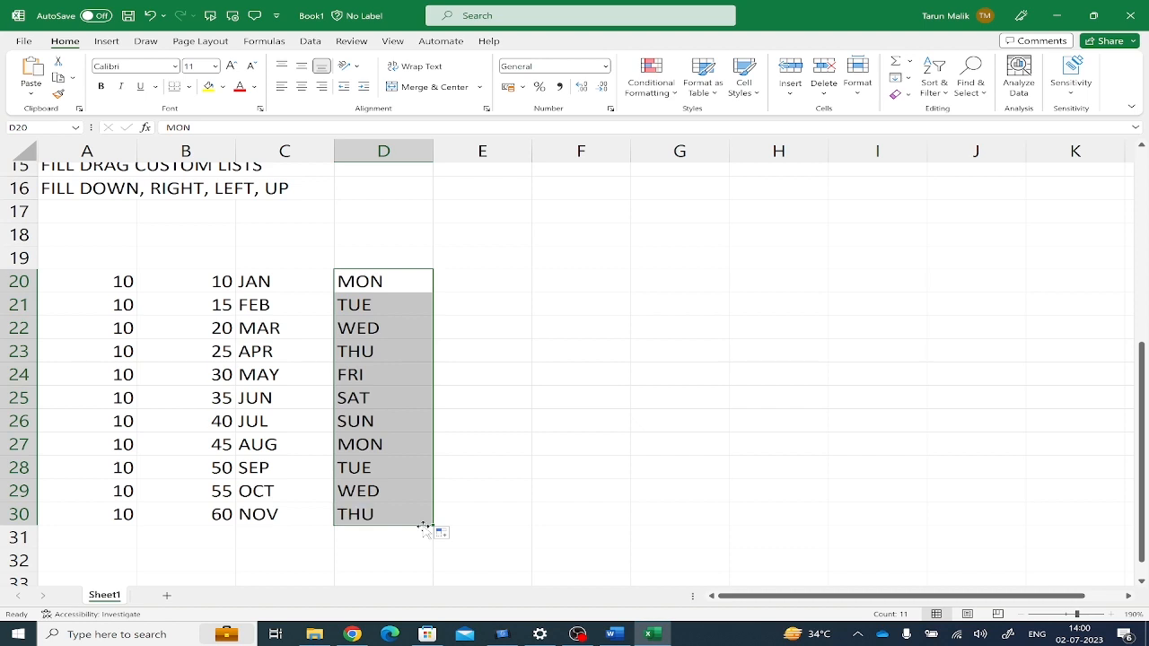
# Enter INDIA in cell F20 and fill it down through F28.
pyautogui.click(579, 280)
pyautogui.write('INDIA')
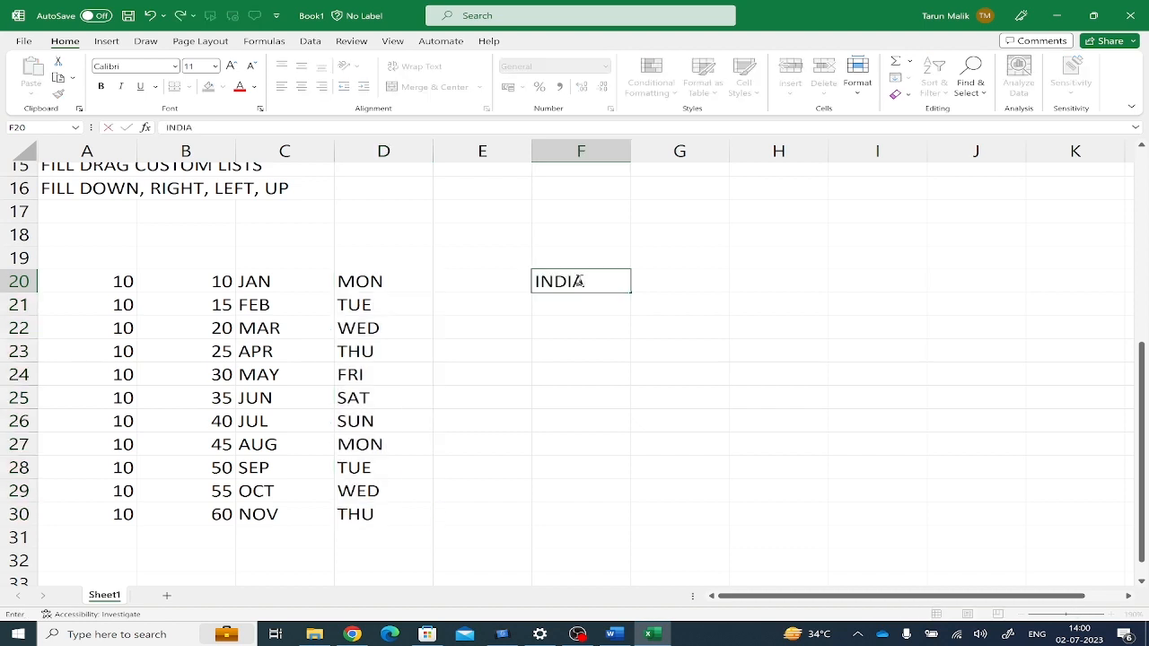
pyautogui.press('Return')
pyautogui.click(601, 281)
pyautogui.moveTo(630, 293); pyautogui.dragTo(627, 290)
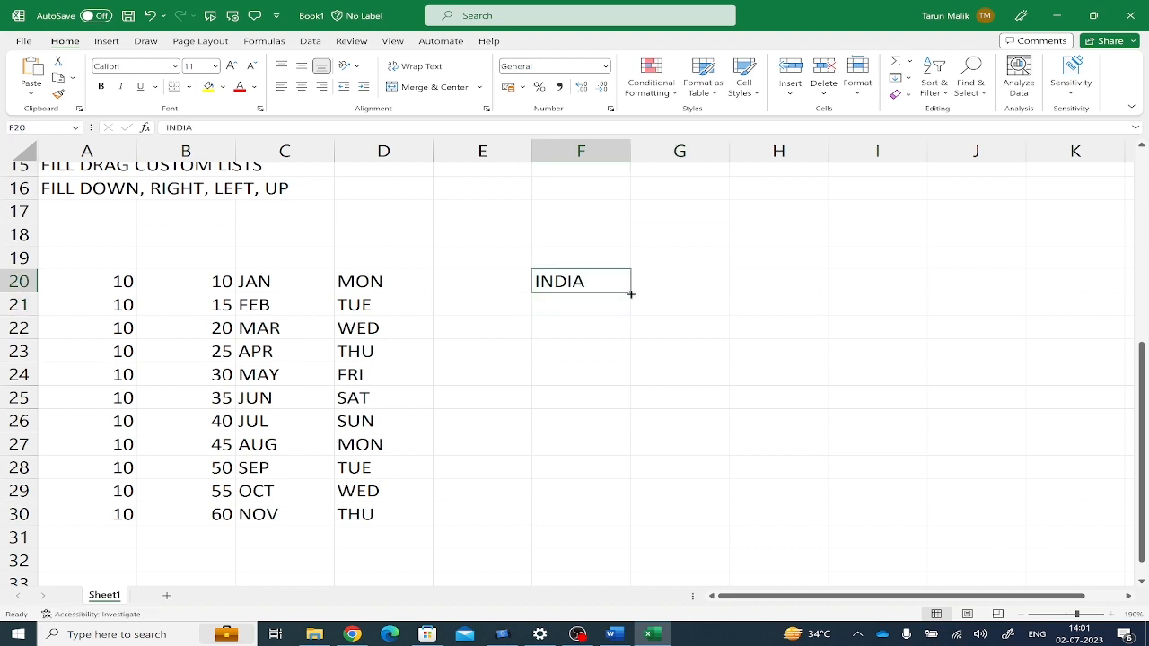
pyautogui.moveTo(630, 293); pyautogui.dragTo(625, 473)
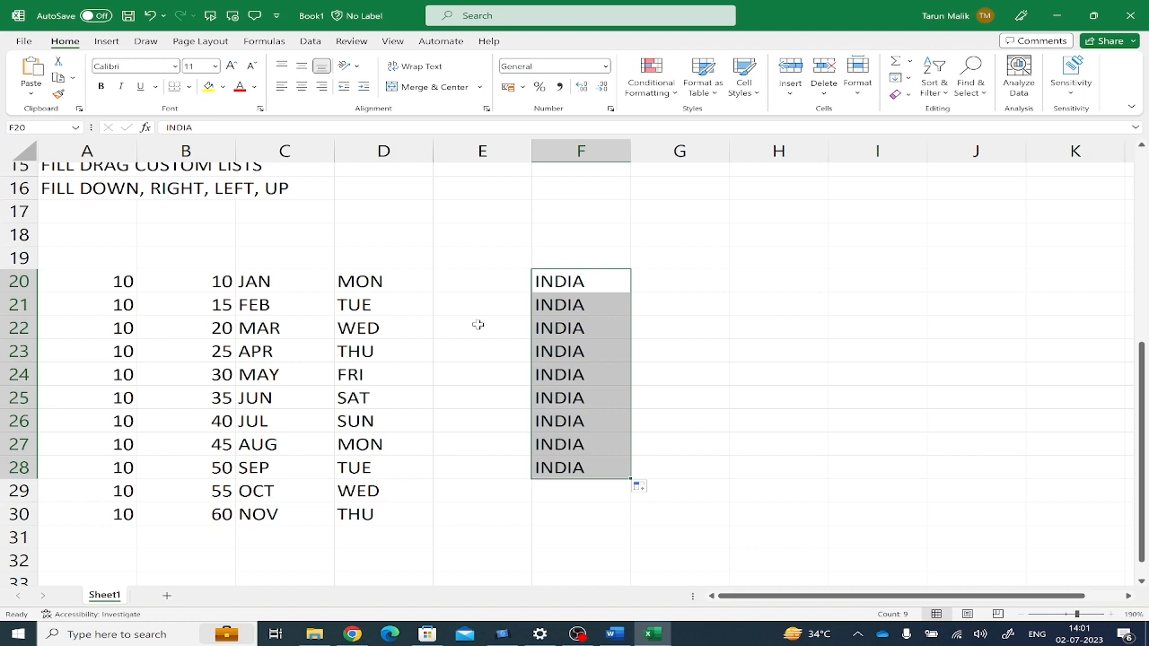
pyautogui.click(601, 292)
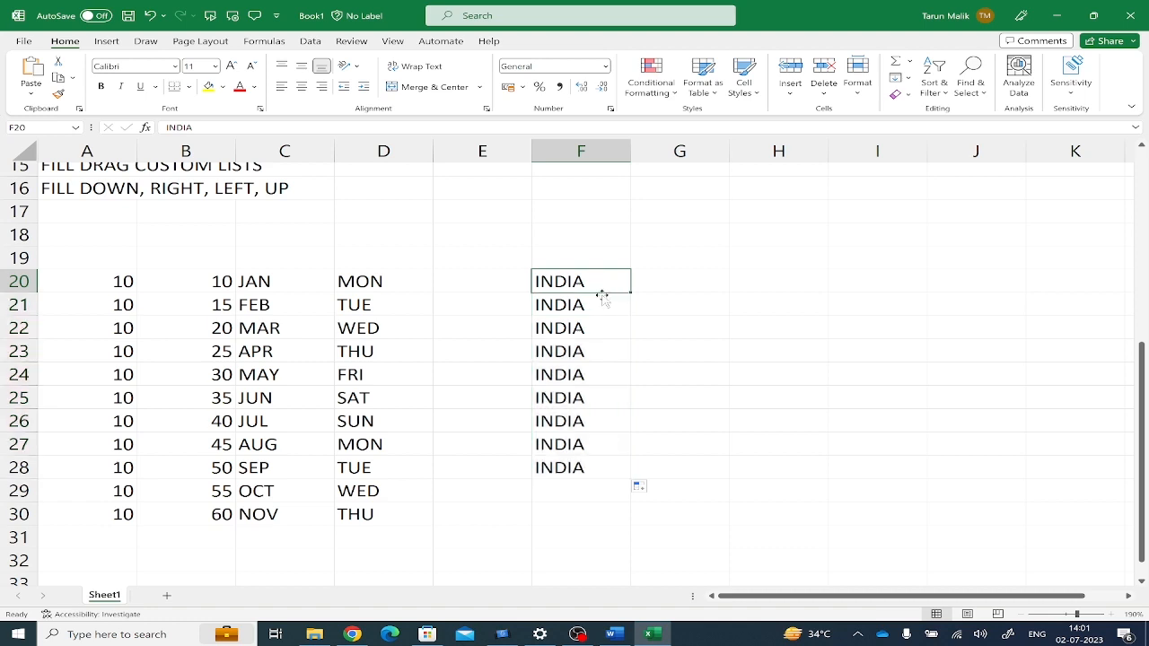
pyautogui.click(659, 301)
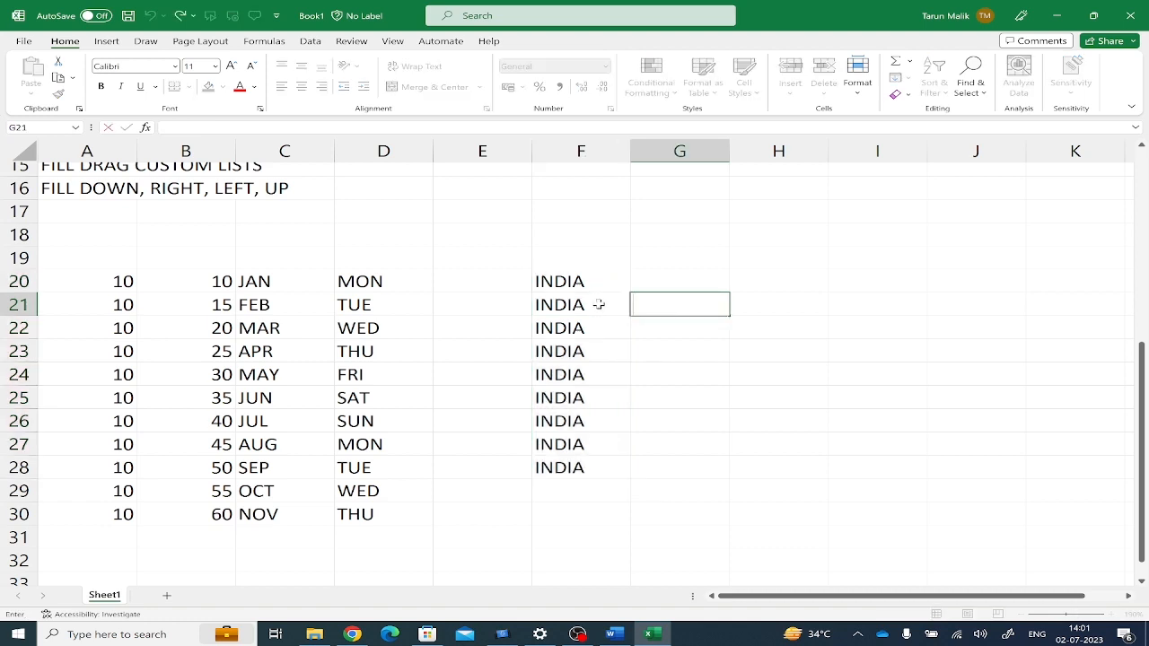
pyautogui.click(682, 279)
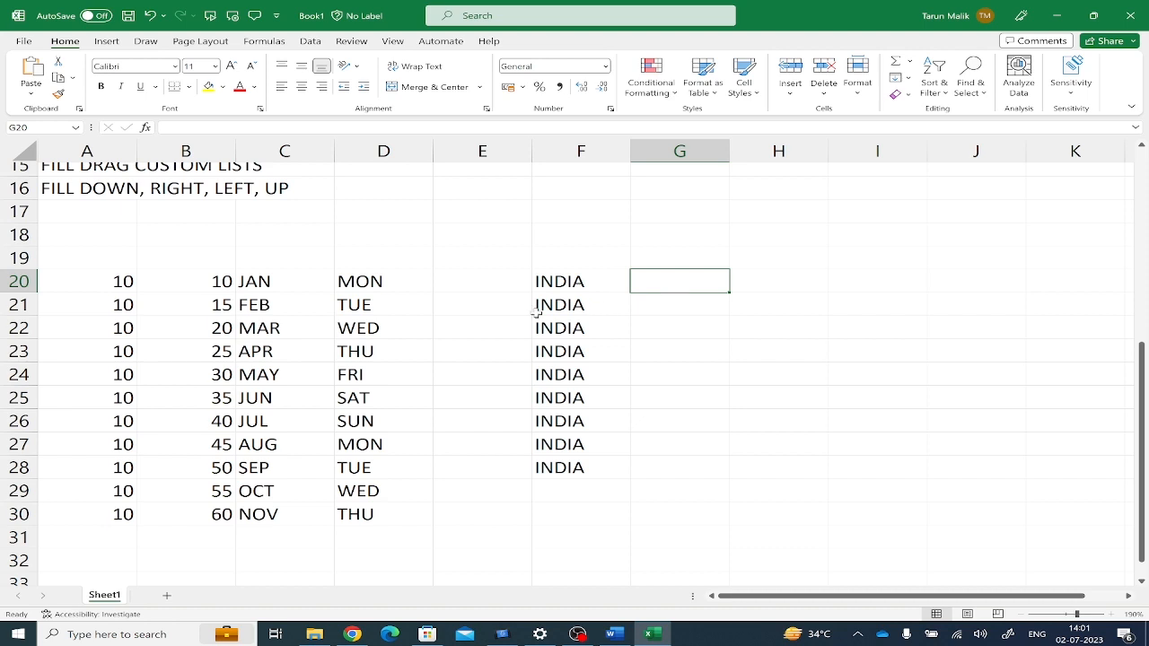
pyautogui.scroll(-1, 669, 316)
pyautogui.scroll(-1, 668, 316)
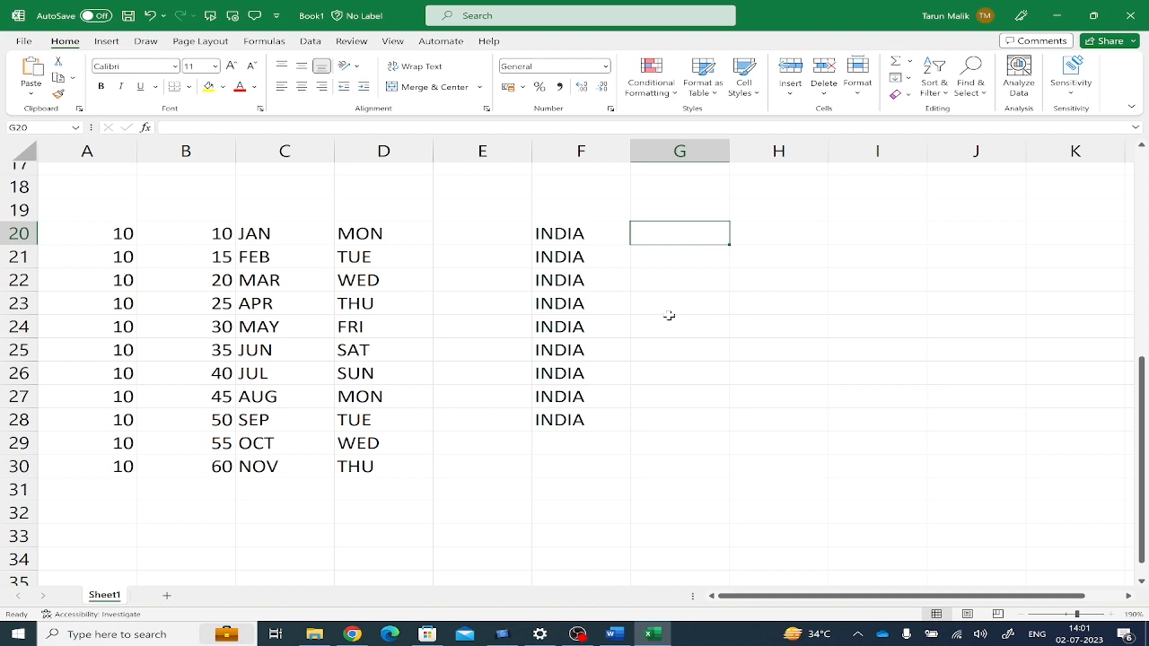
# Open the custom lists editor from the advanced program options and review the entries of the built-in weekday and month lists.
pyautogui.click(24, 41)
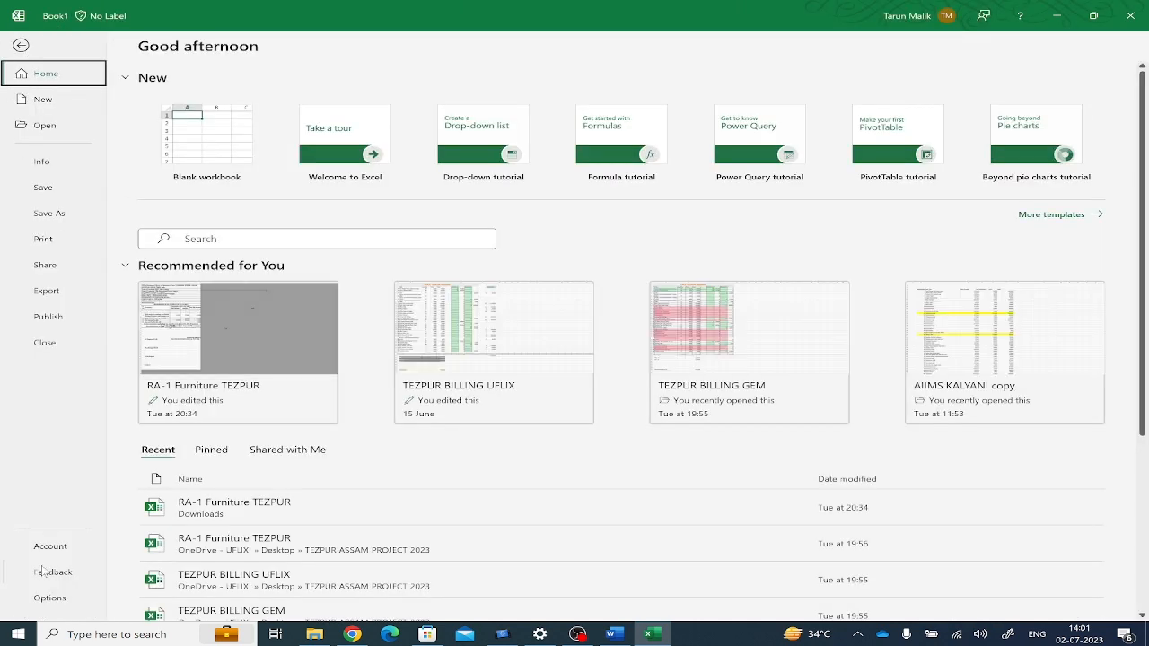
pyautogui.click(49, 597)
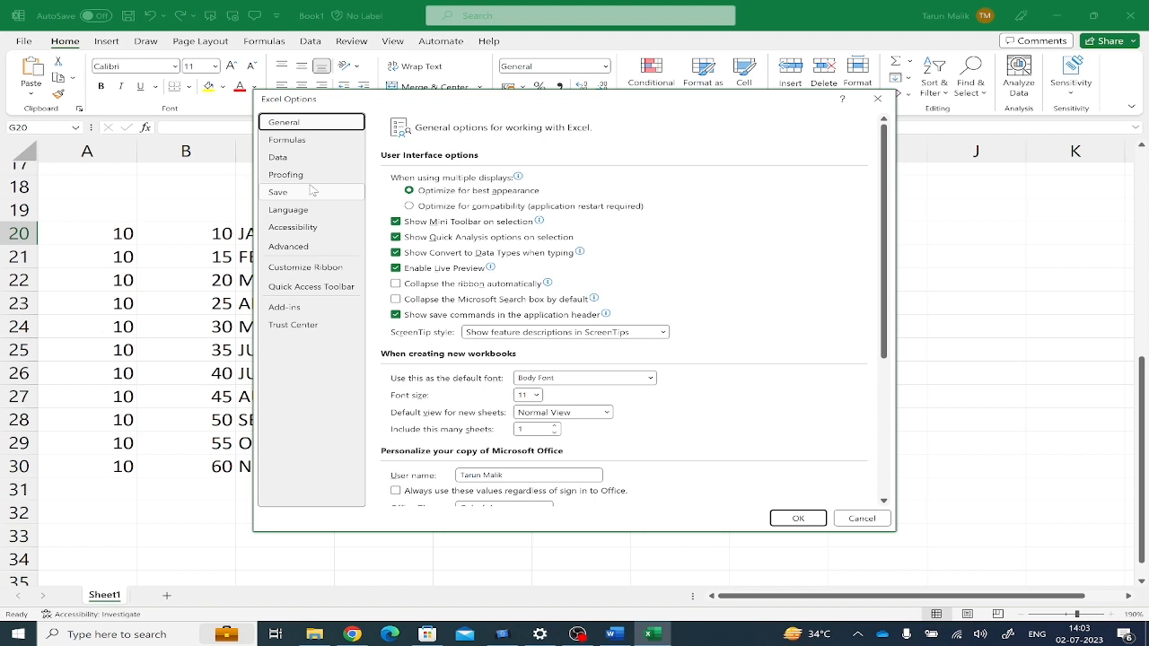
pyautogui.click(305, 249)
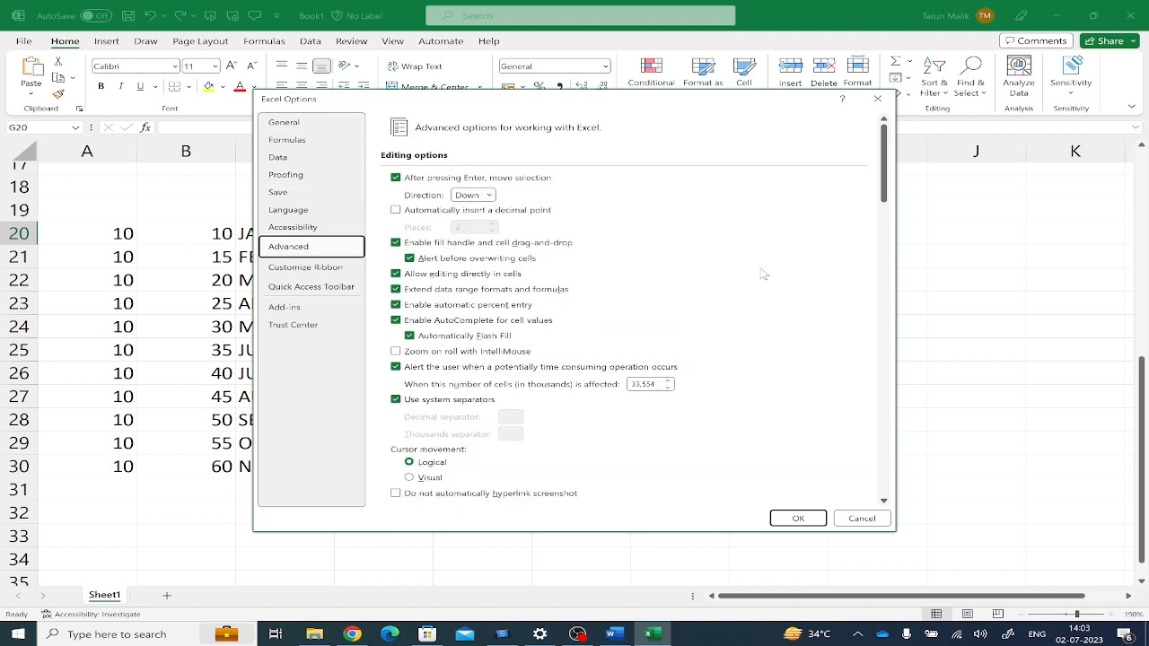
pyautogui.moveTo(884, 189); pyautogui.dragTo(887, 503)
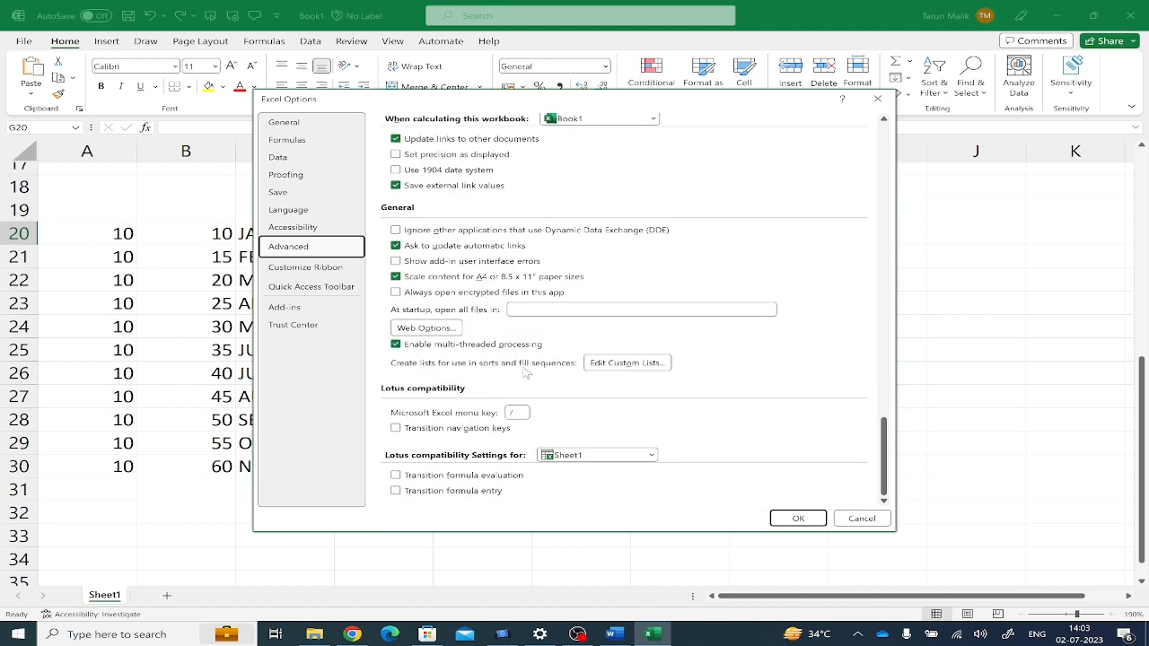
pyautogui.scroll(15, 526, 373)
pyautogui.scroll(-15, 526, 372)
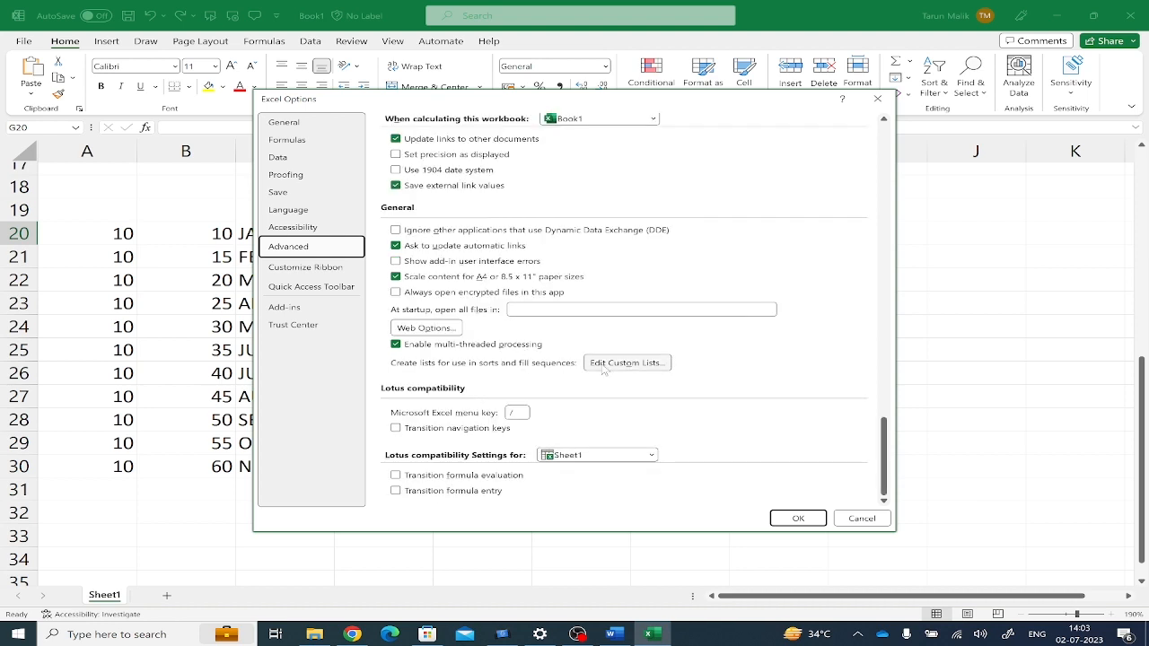
pyautogui.click(601, 365)
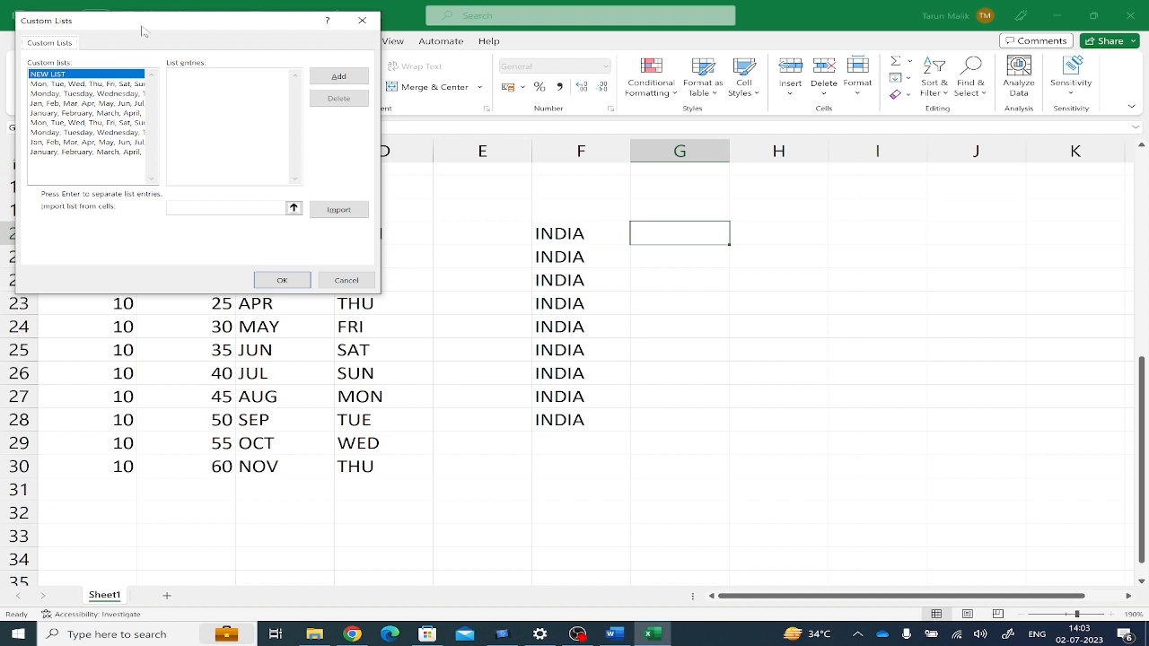
pyautogui.moveTo(141, 31); pyautogui.dragTo(484, 203)
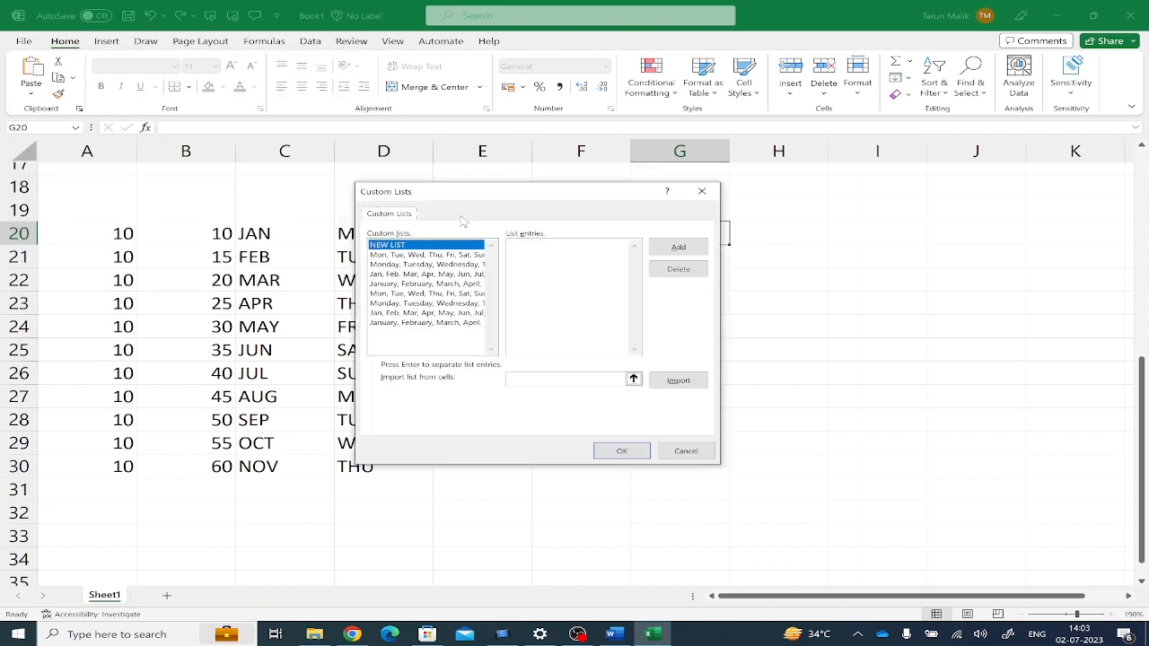
pyautogui.click(403, 255)
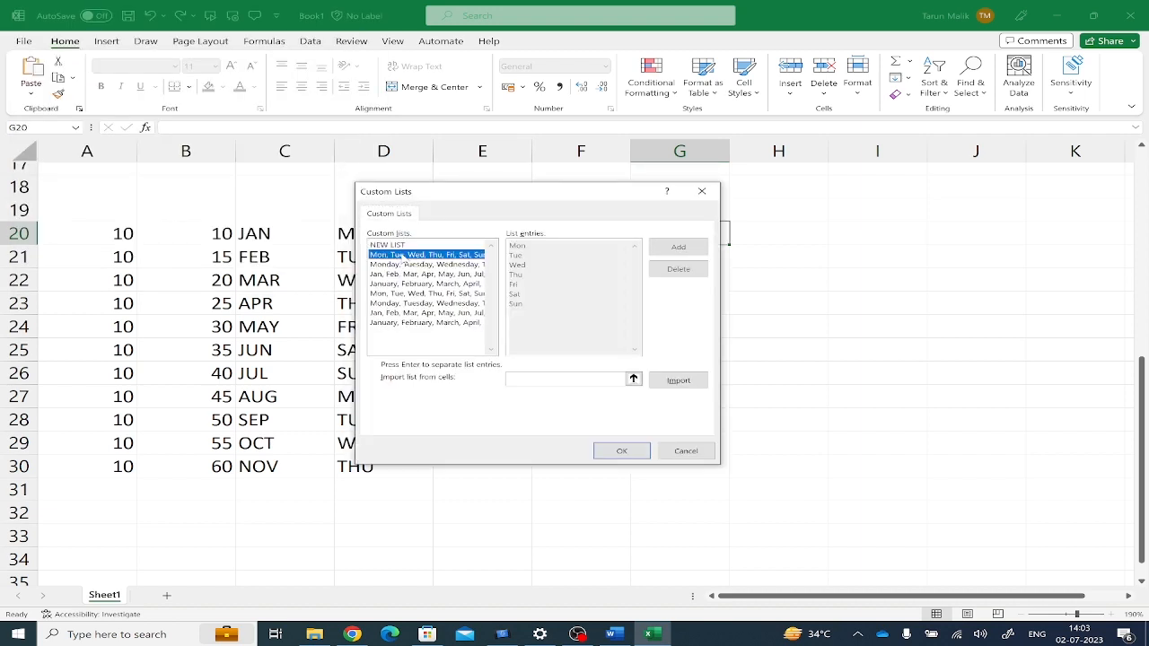
pyautogui.click(406, 273)
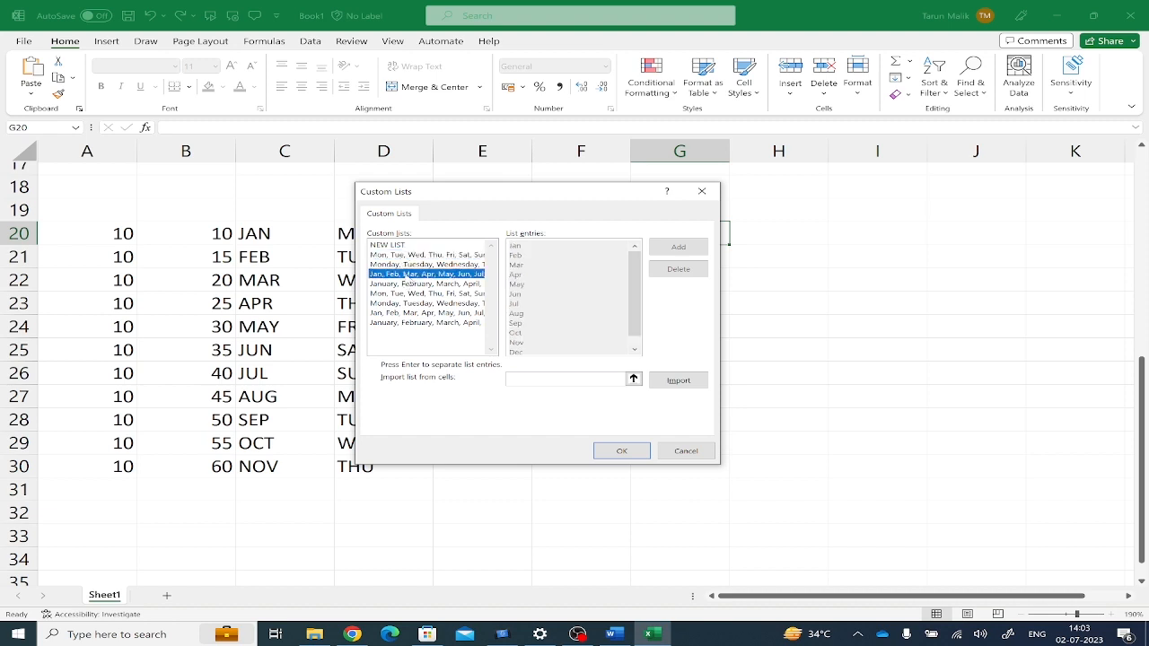
pyautogui.click(423, 323)
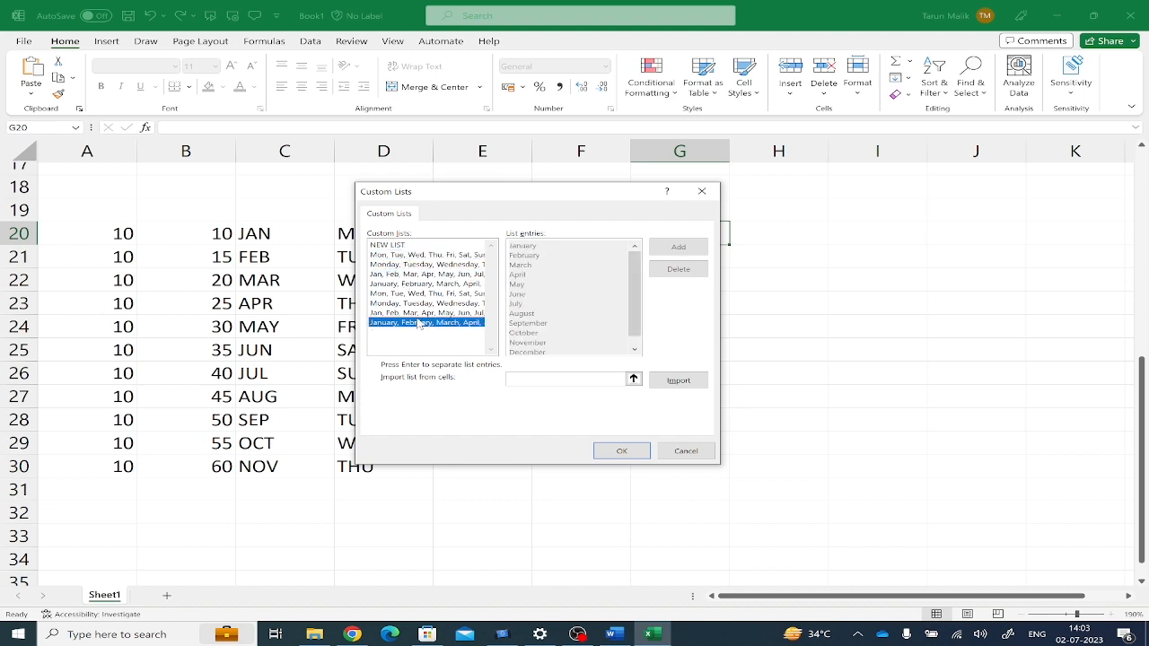
pyautogui.click(426, 305)
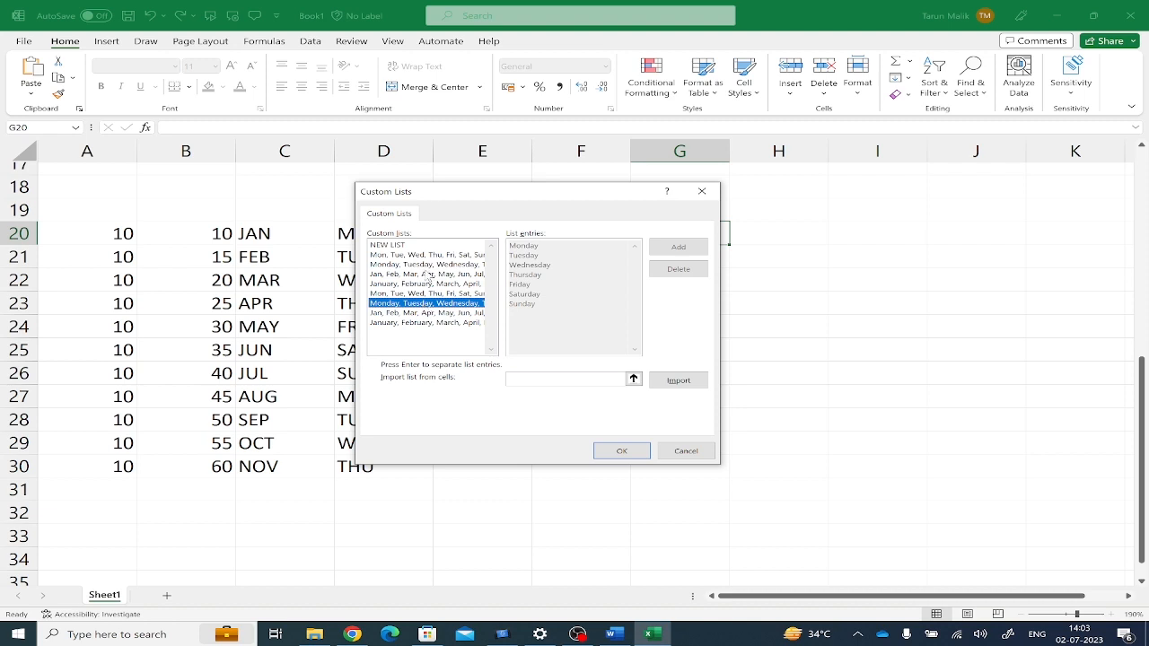
# Add a new custom list with the entries INDIA, OPAKISTAN, NEPAL, BHUTAN, BANGLADESH, FRANCE, CHINA, UK, US CANADA and AUSTRALIA, and confirm it.
pyautogui.click(410, 245)
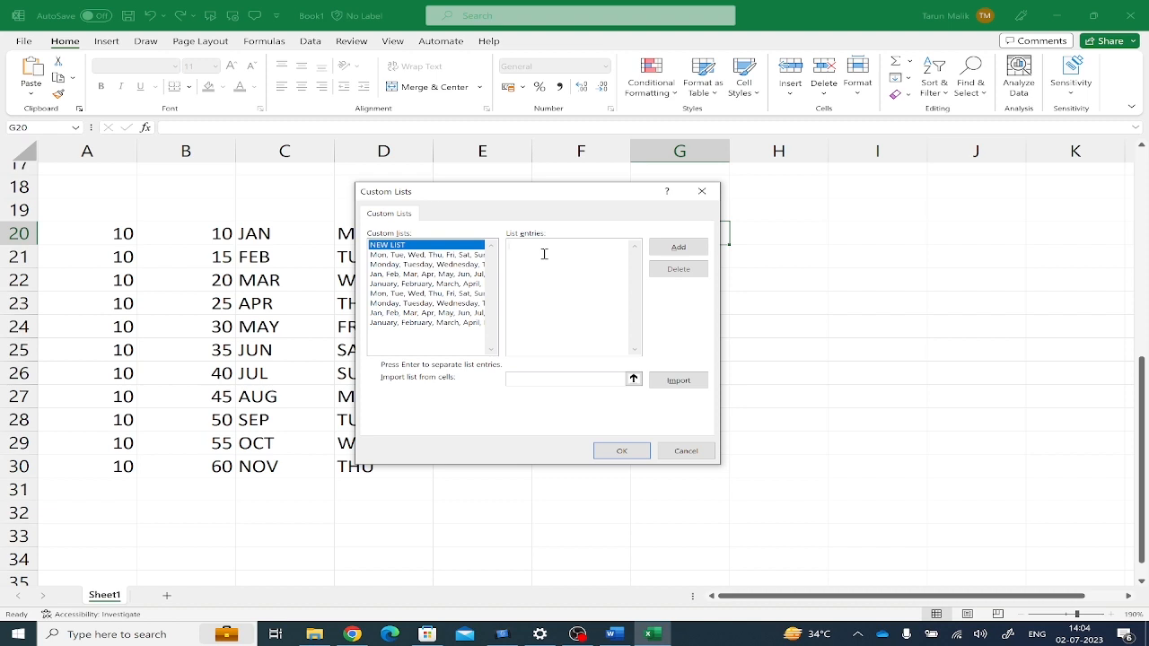
pyautogui.write('INDIA, OAKISTAN')
pyautogui.click(698, 247)
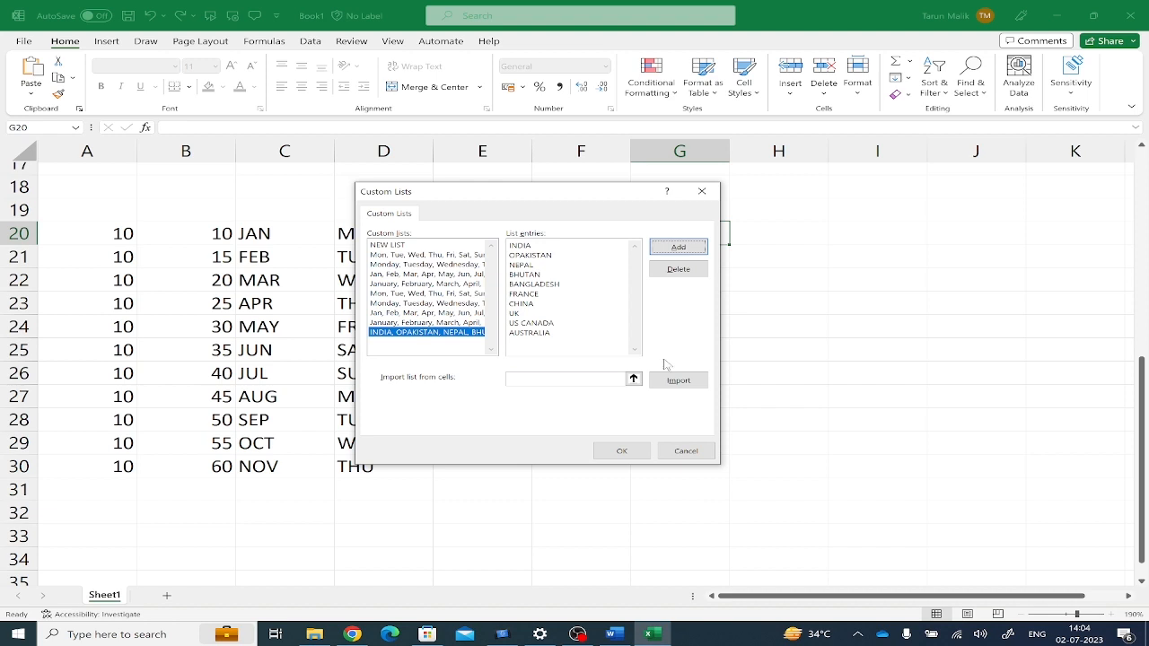
pyautogui.click(621, 452)
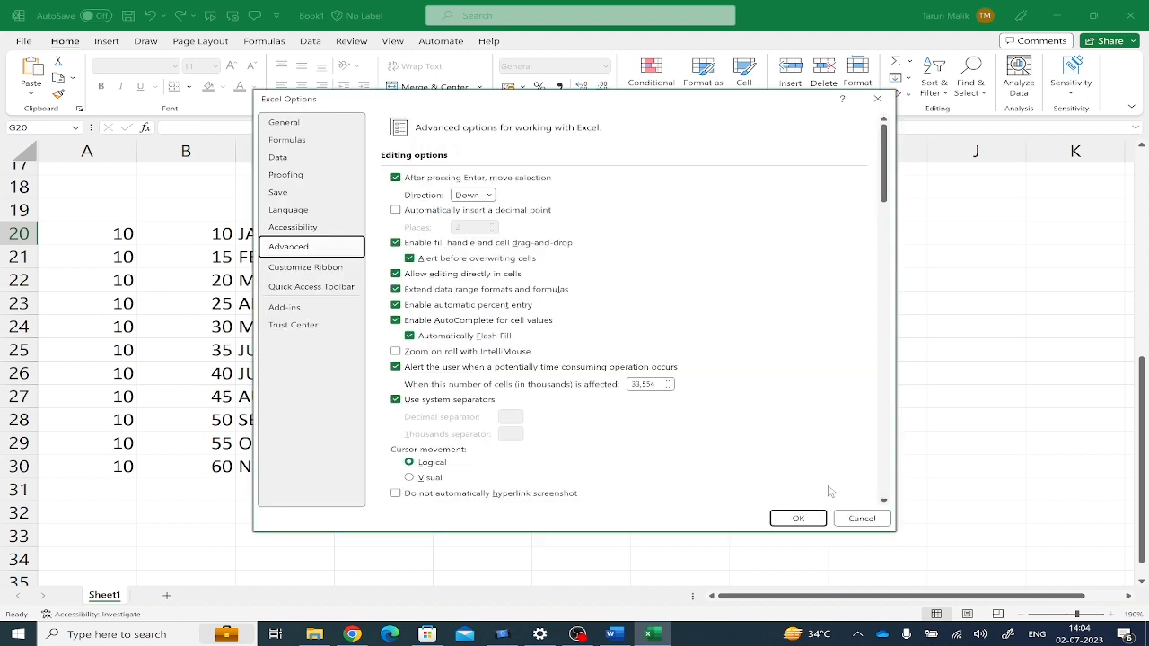
# Close the program options, enter INDIA in cell G20 and fill the custom country list down through G28.
pyautogui.click(796, 518)
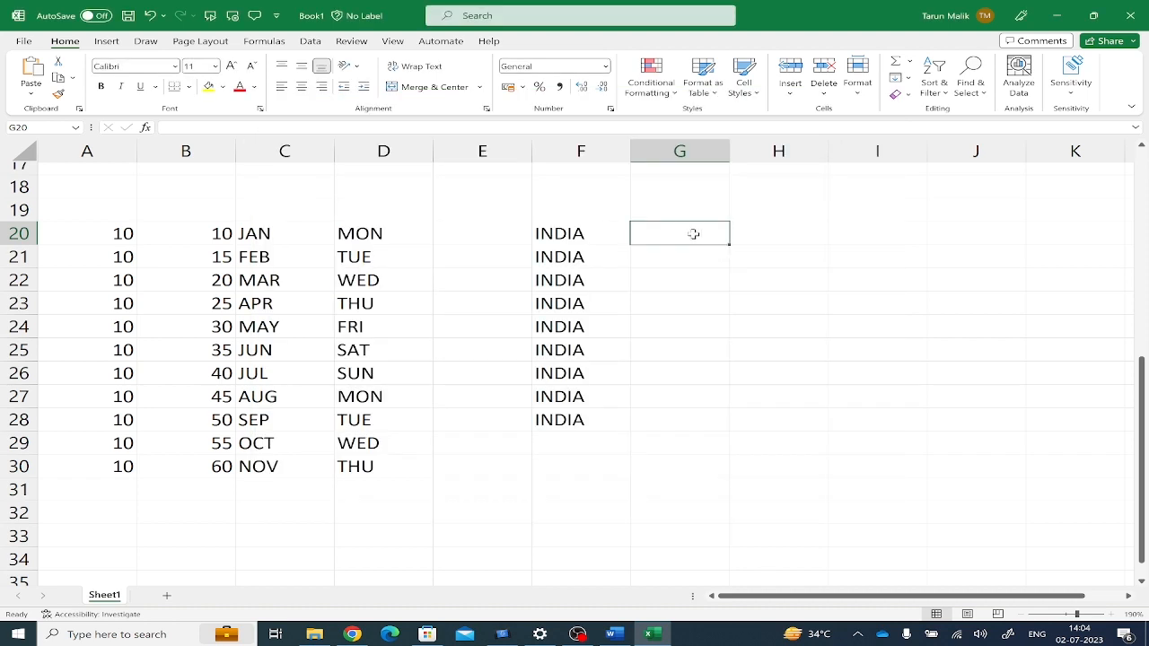
pyautogui.write('INDIA')
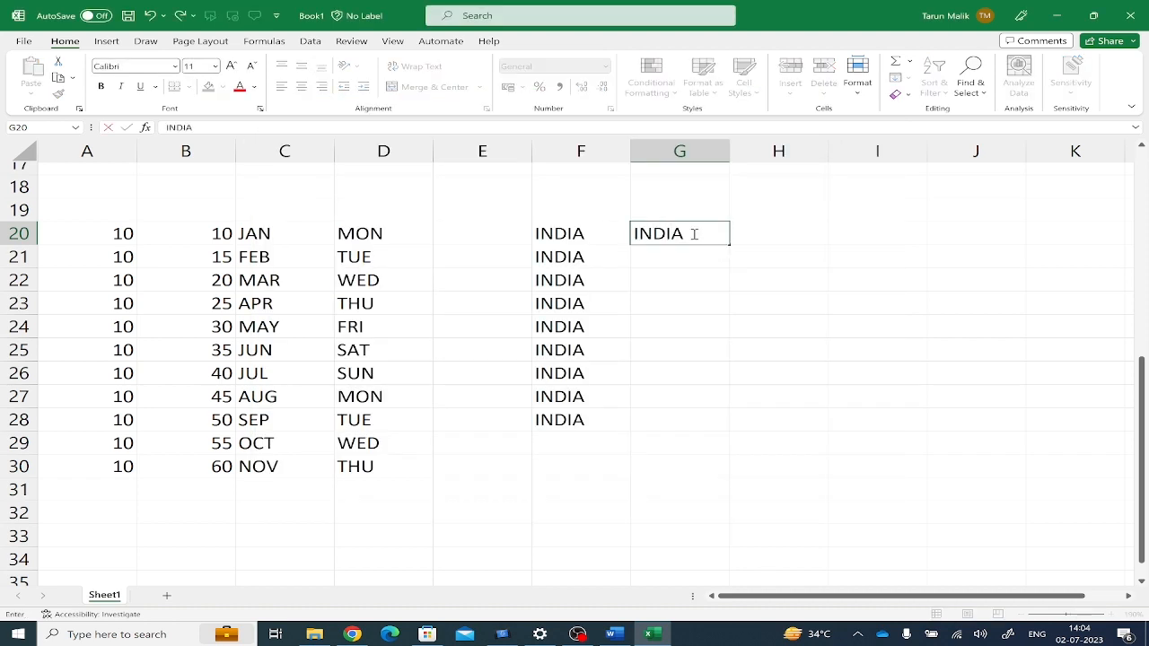
pyautogui.press('Return')
pyautogui.click(692, 234)
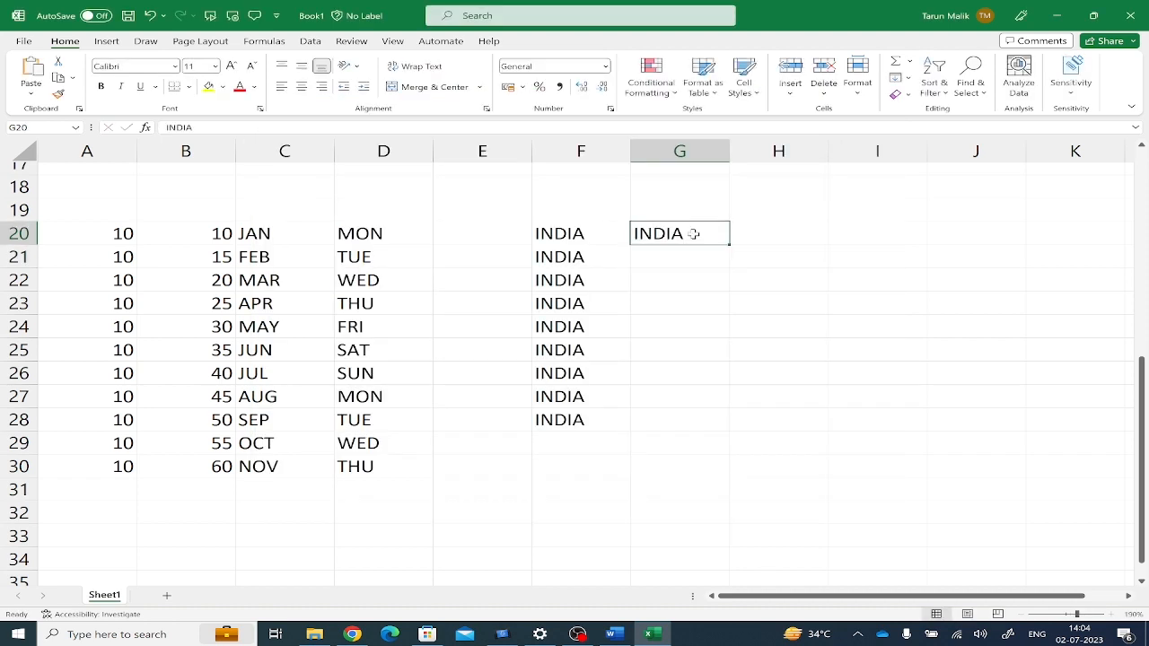
pyautogui.click(751, 252)
pyautogui.click(683, 234)
pyautogui.moveTo(729, 244); pyautogui.dragTo(725, 427)
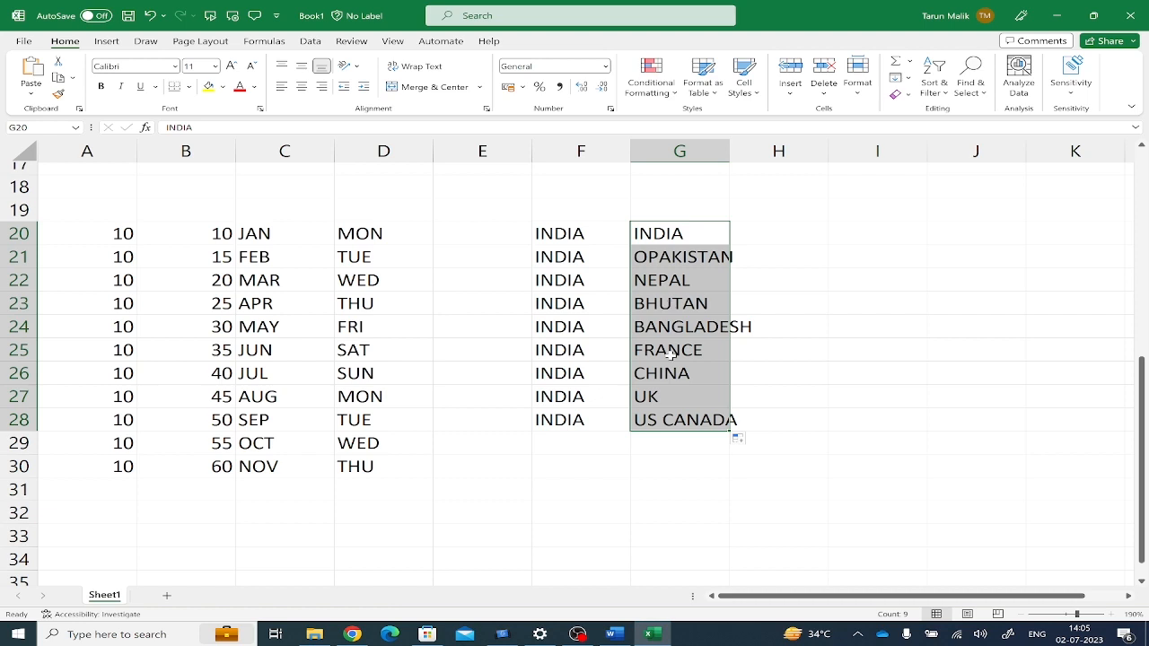
pyautogui.click(665, 441)
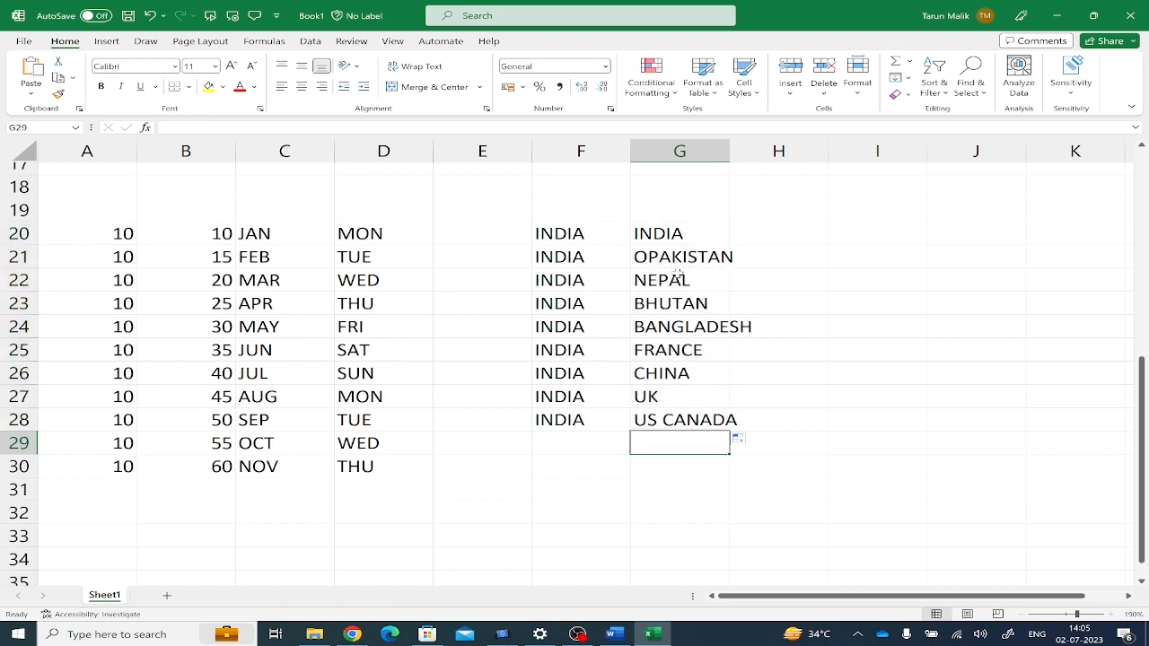
# Enter NEPAL in cell I20 and fill the custom country list down through I28.
pyautogui.click(837, 237)
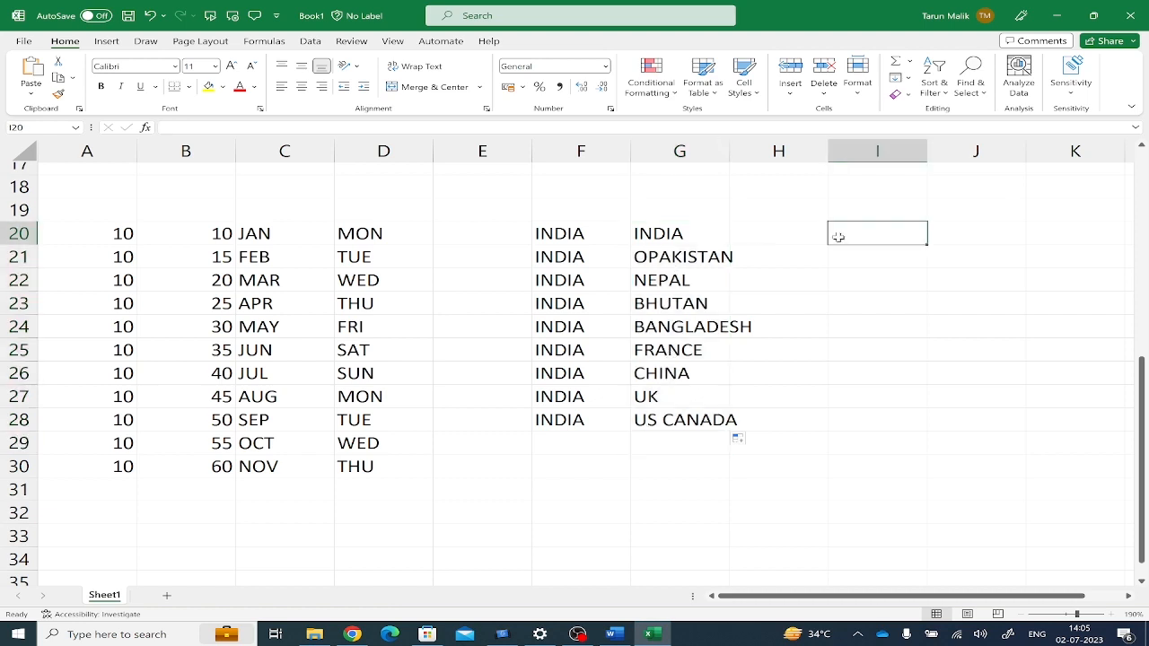
pyautogui.write('NEPAL')
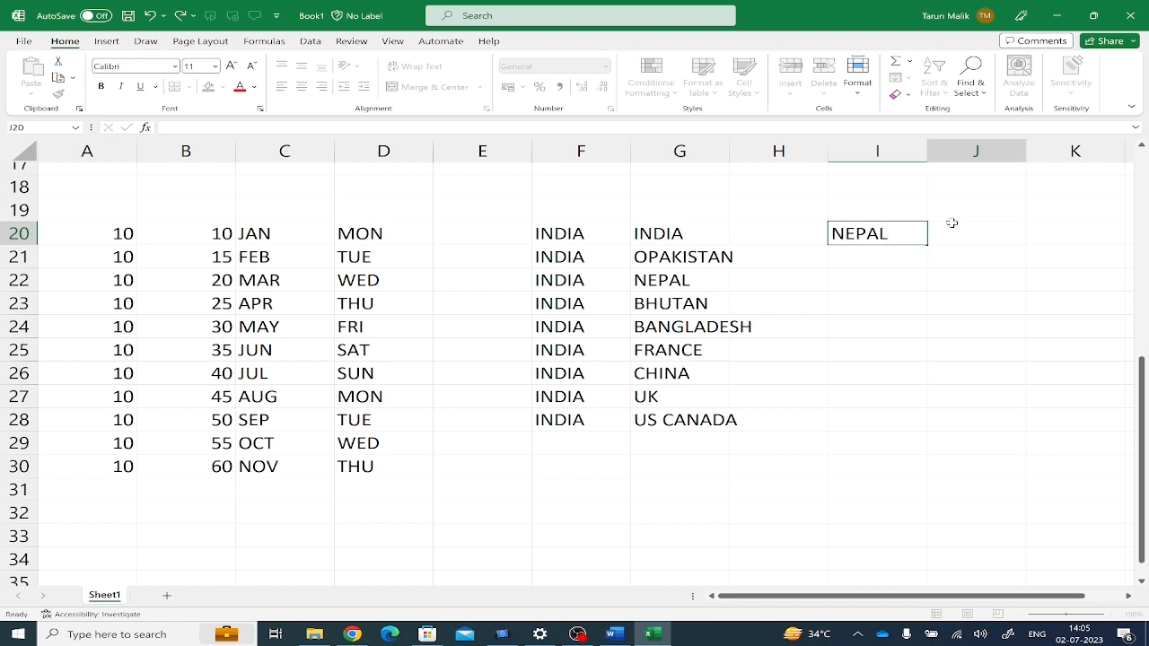
pyautogui.click(909, 232)
pyautogui.click(928, 248)
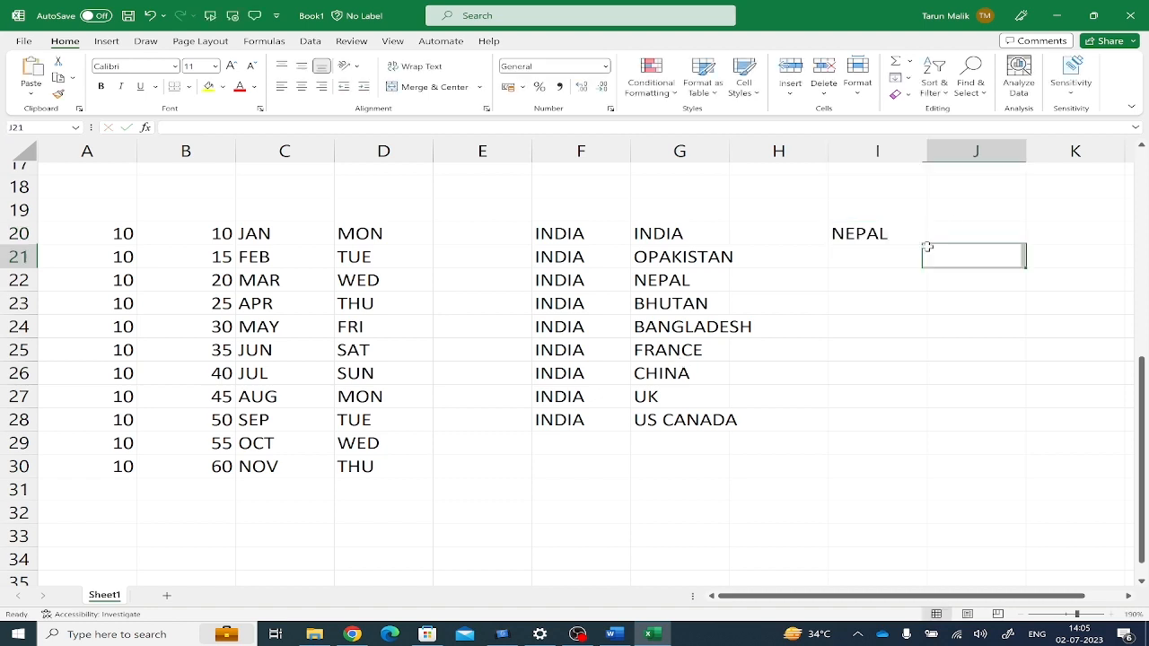
pyautogui.moveTo(922, 238); pyautogui.dragTo(929, 432)
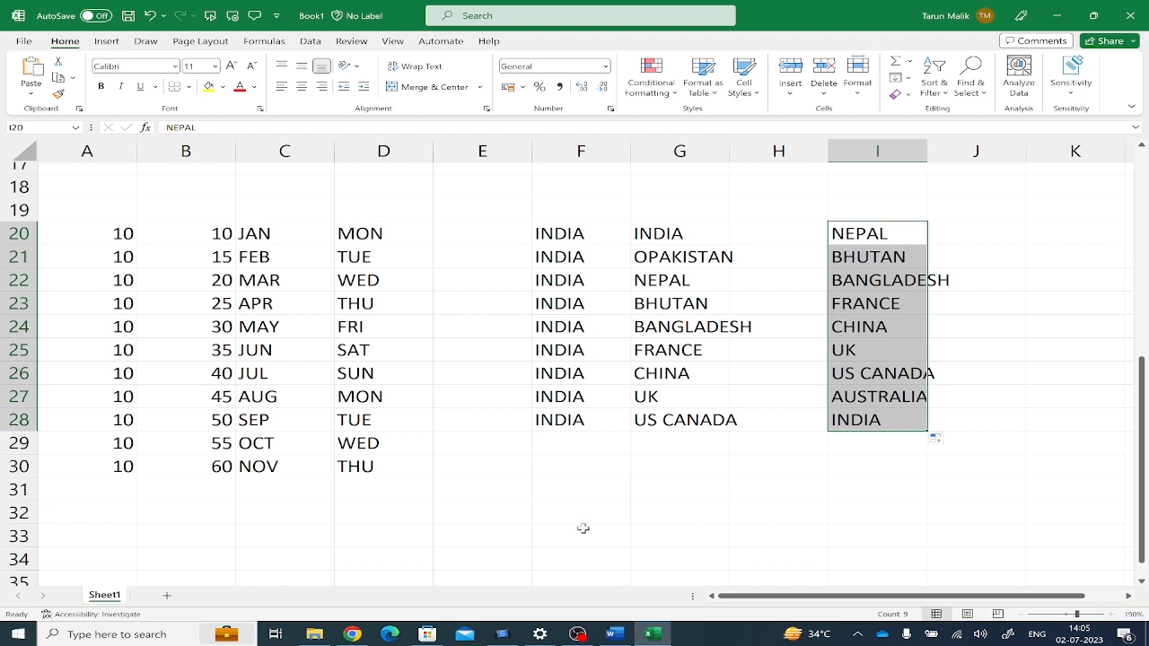
# Enter SUN in cell E31 and fill the weekdays down through E35.
pyautogui.click(503, 493)
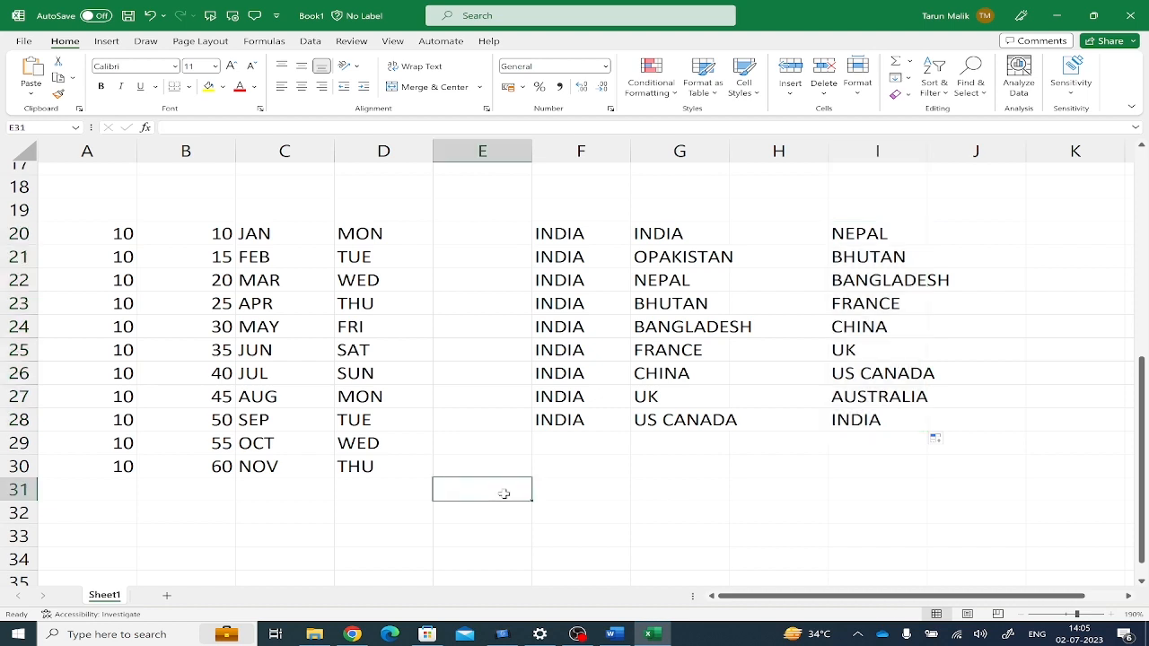
pyautogui.write('SUN')
pyautogui.press('Return')
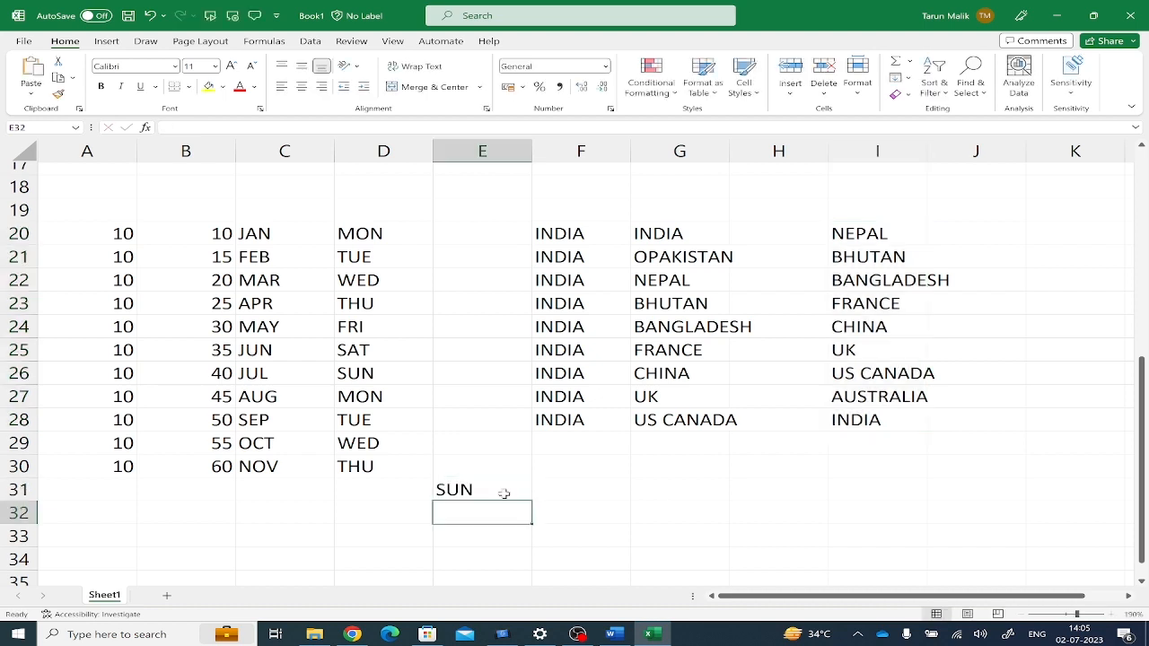
pyautogui.click(505, 491)
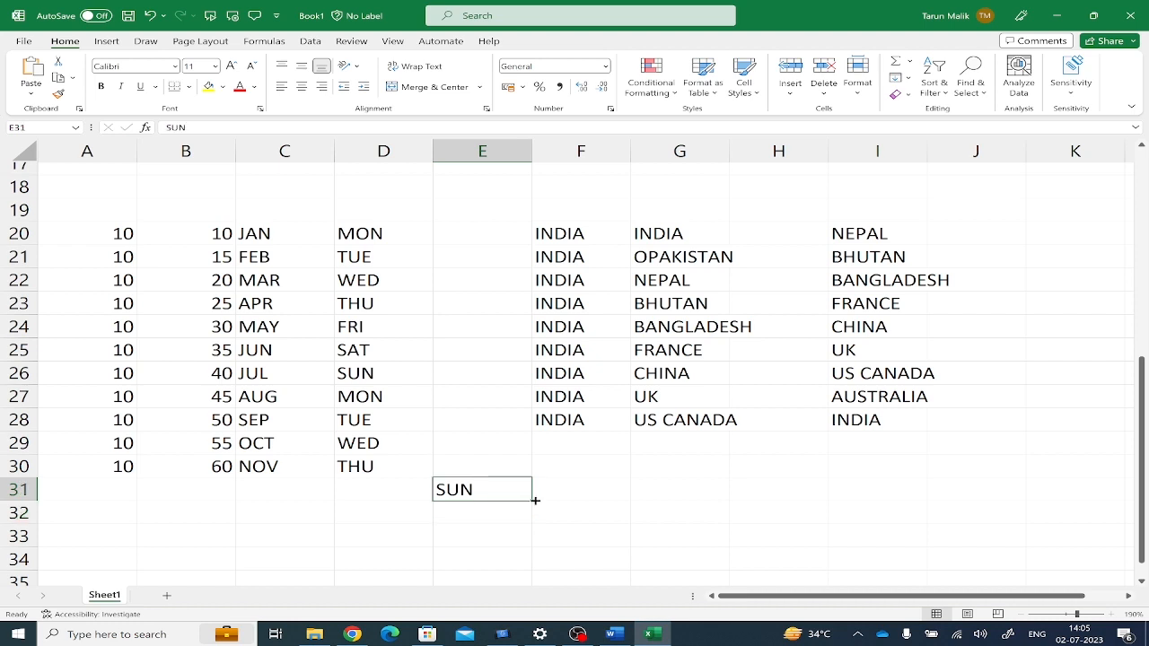
pyautogui.moveTo(535, 500); pyautogui.dragTo(505, 582)
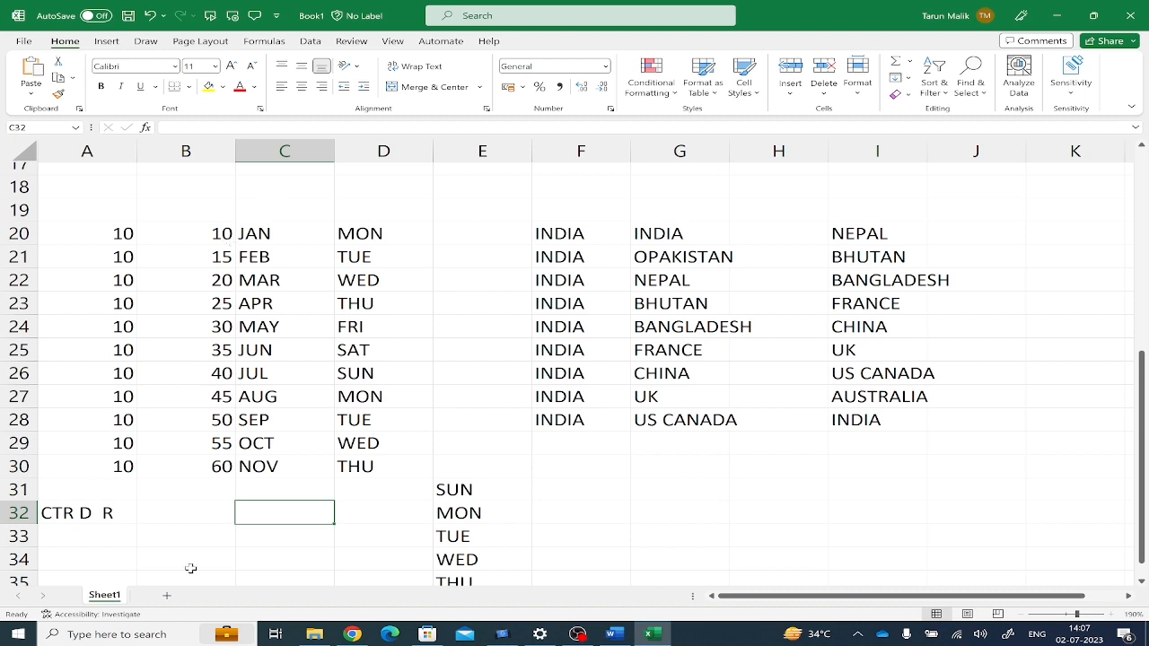
# In a new workbook, fill the country list down from INDIA in A1 through A15 and widen column A to fit the names.
pyautogui.hotkey('ctrl', 'n')
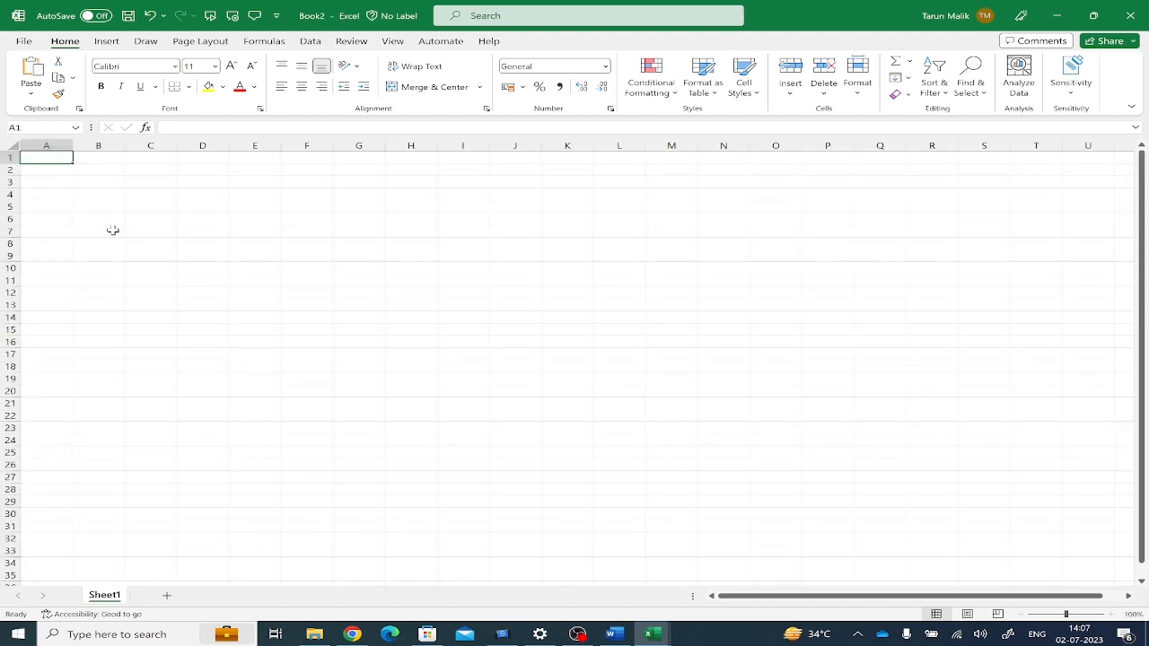
pyautogui.write('INDIA')
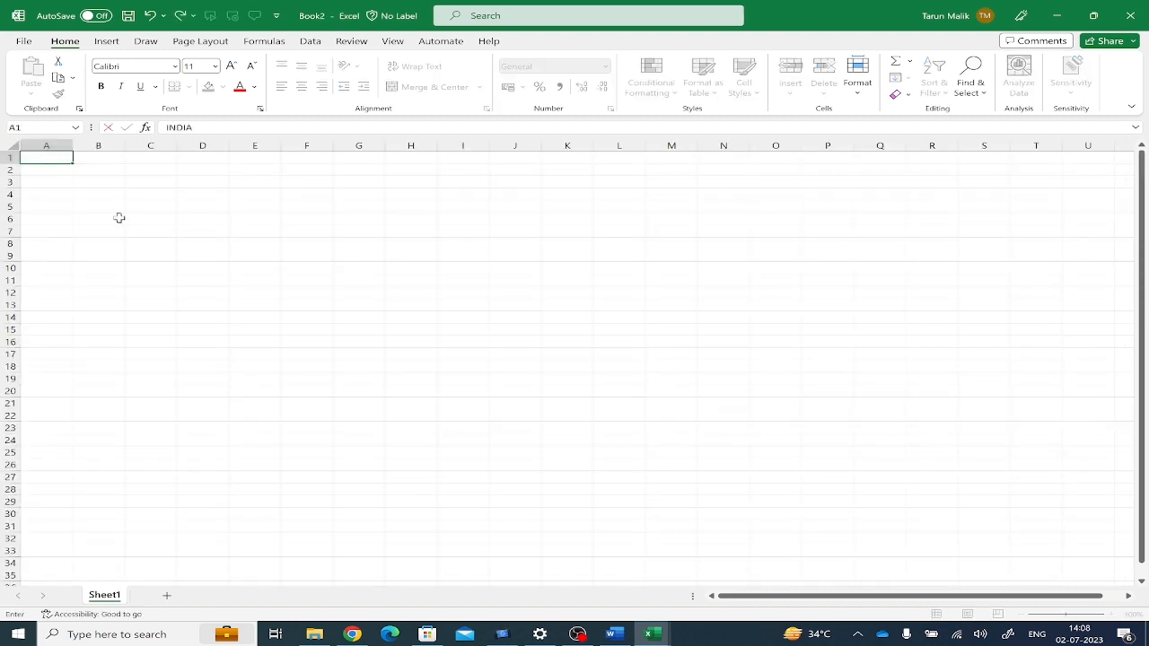
pyautogui.press('Return')
pyautogui.click(56, 154)
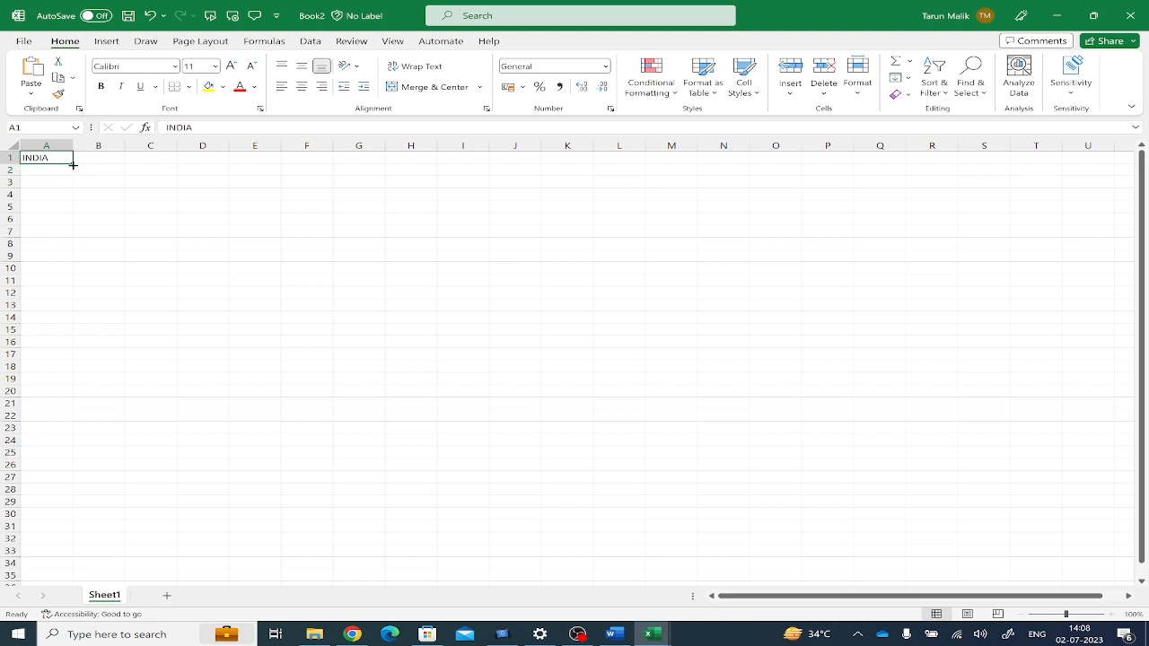
pyautogui.moveTo(73, 164); pyautogui.dragTo(69, 338)
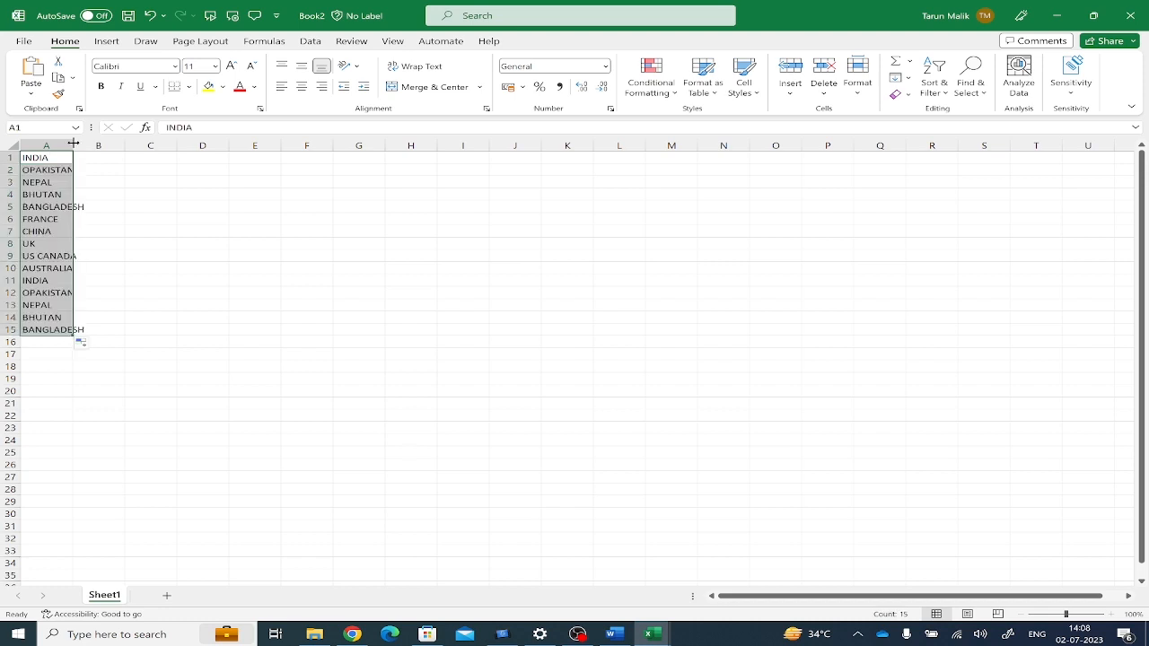
pyautogui.moveTo(74, 143); pyautogui.dragTo(131, 373)
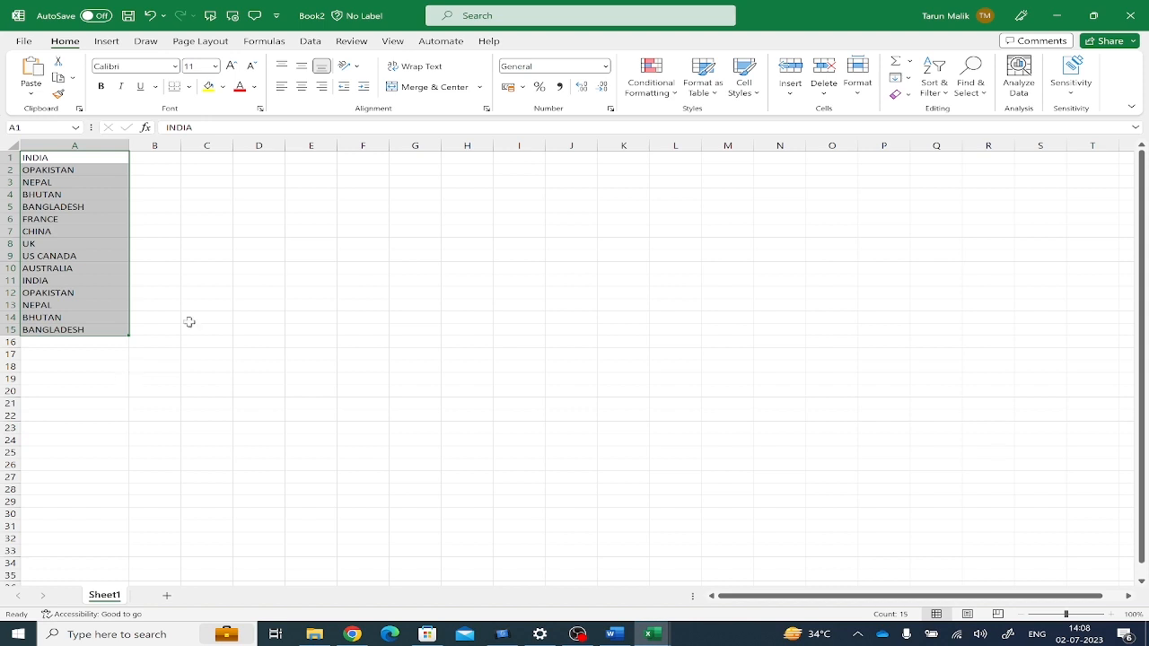
# Close the new workbook without saving it.
pyautogui.click(1130, 15)
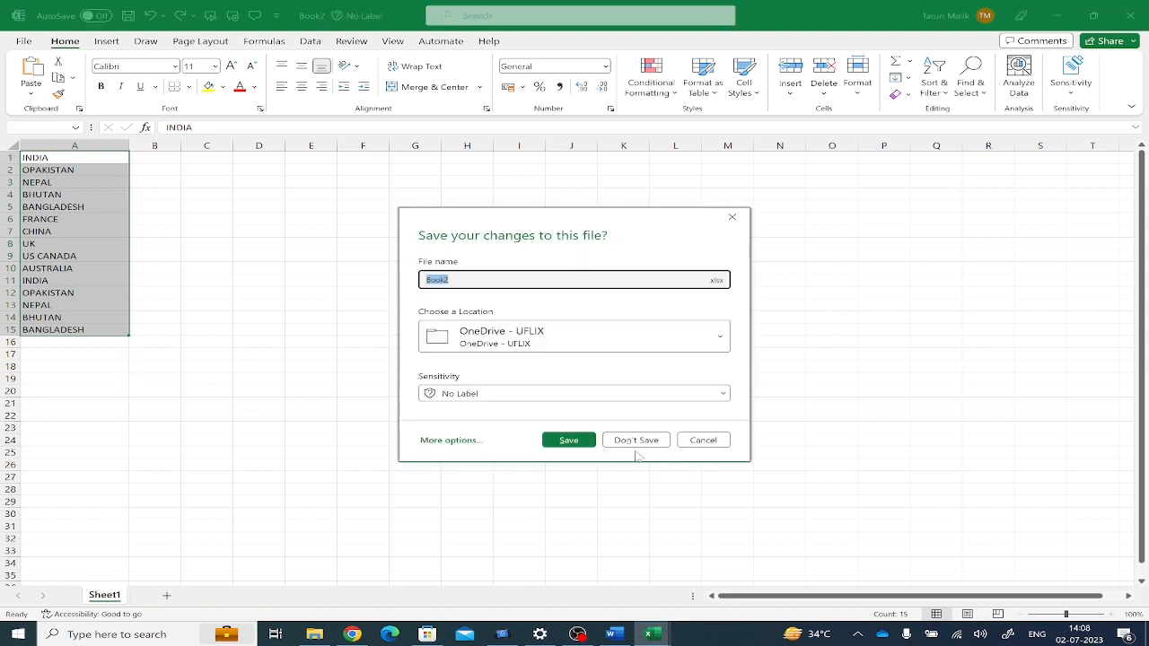
pyautogui.click(637, 441)
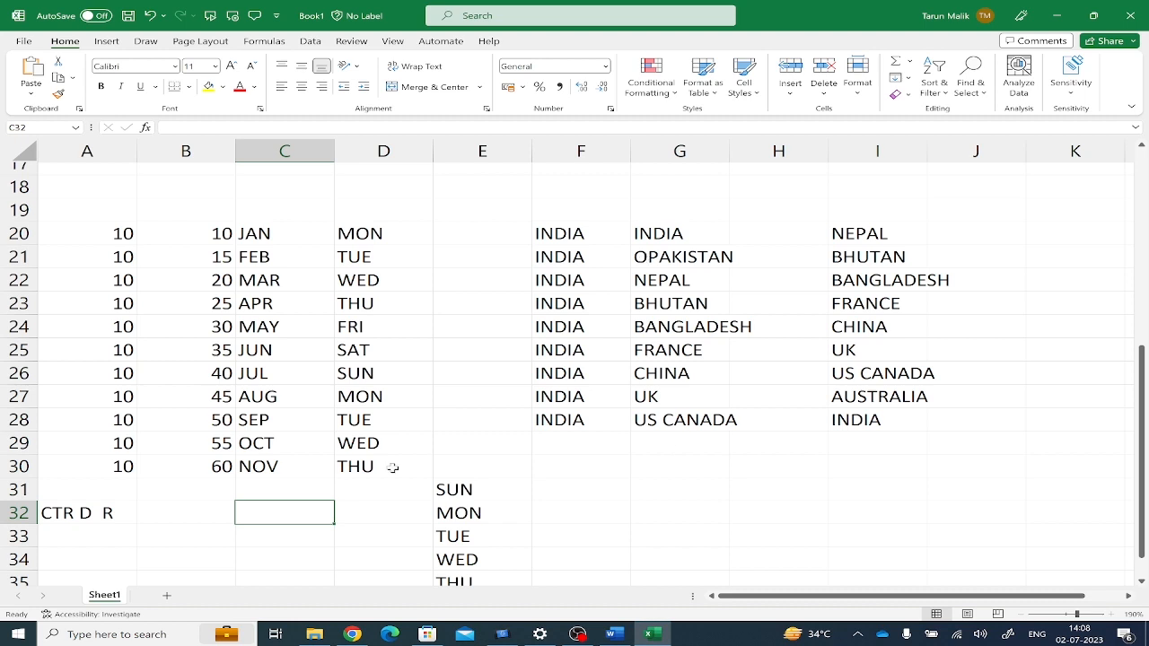
# Enter JANUARY in cell D45, in the empty area below the existing lists.
pyautogui.scroll(6, 392, 467)
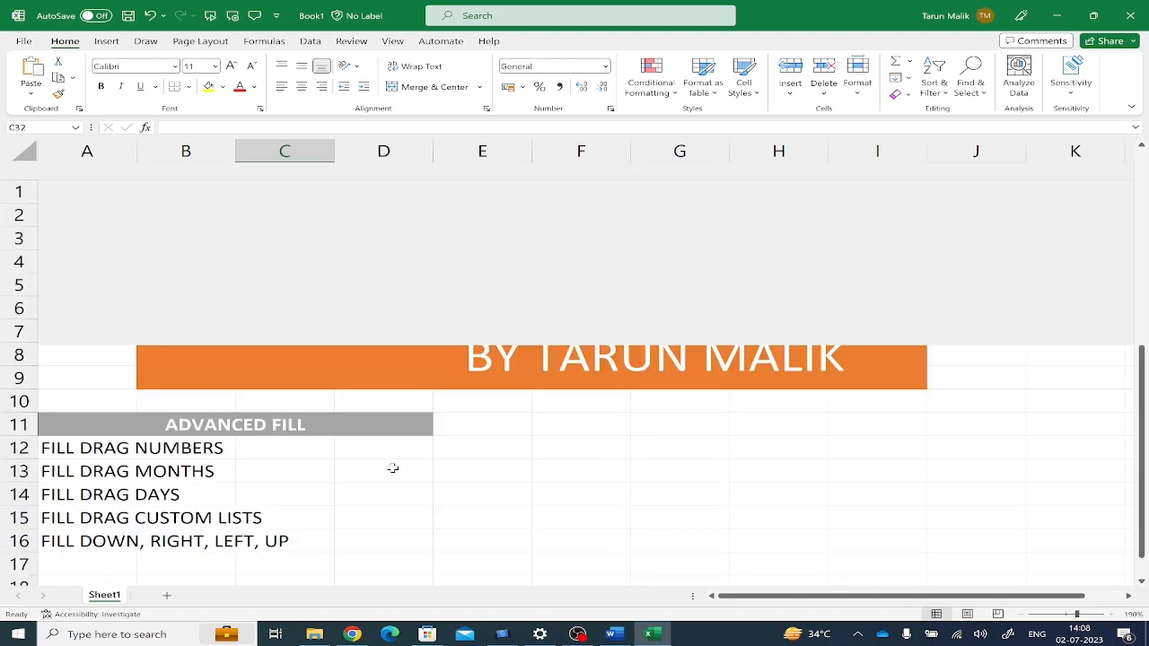
pyautogui.scroll(-10, 265, 302)
pyautogui.scroll(4, 264, 303)
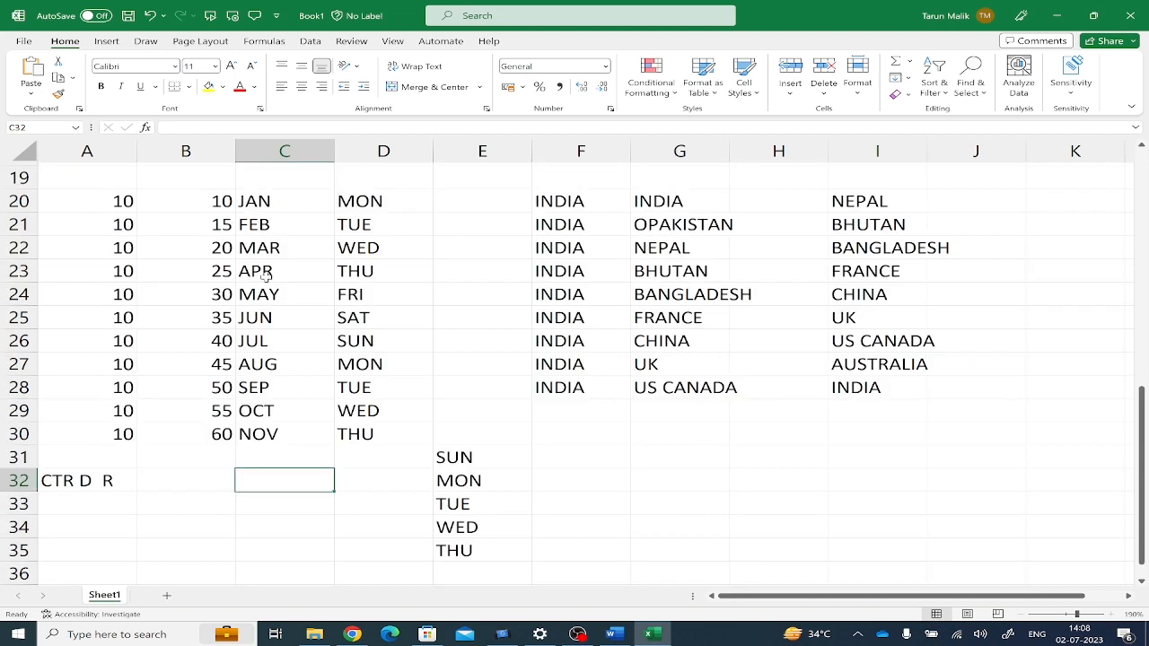
pyautogui.scroll(-4, 466, 418)
pyautogui.scroll(-1, 367, 300)
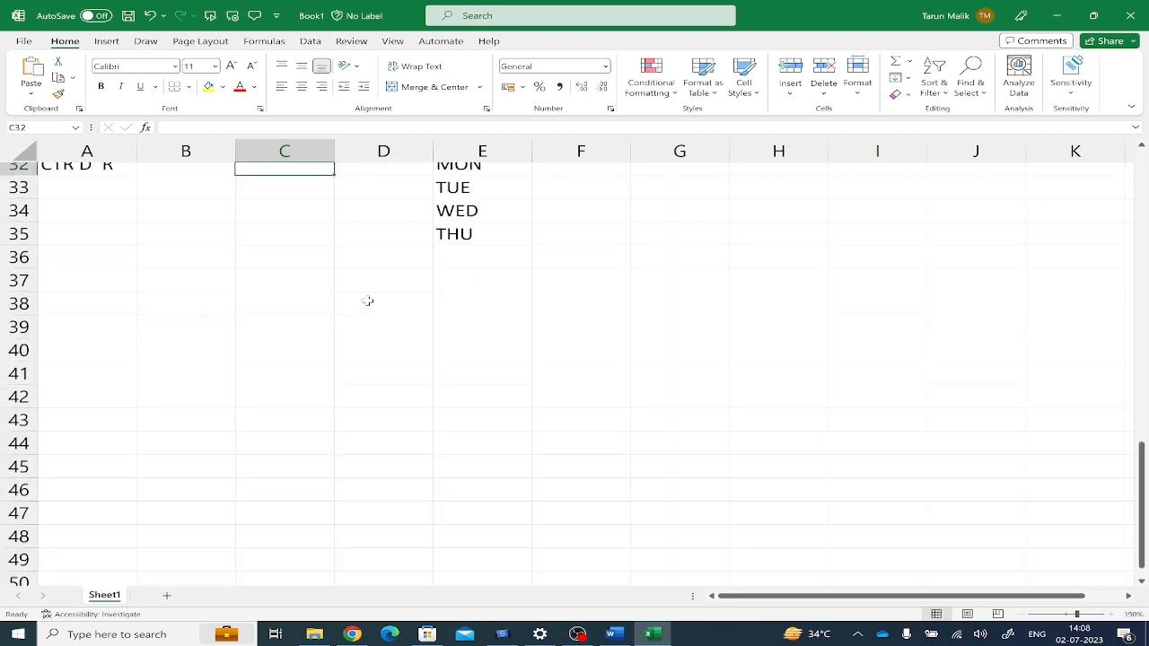
pyautogui.click(367, 301)
pyautogui.write('JAN')
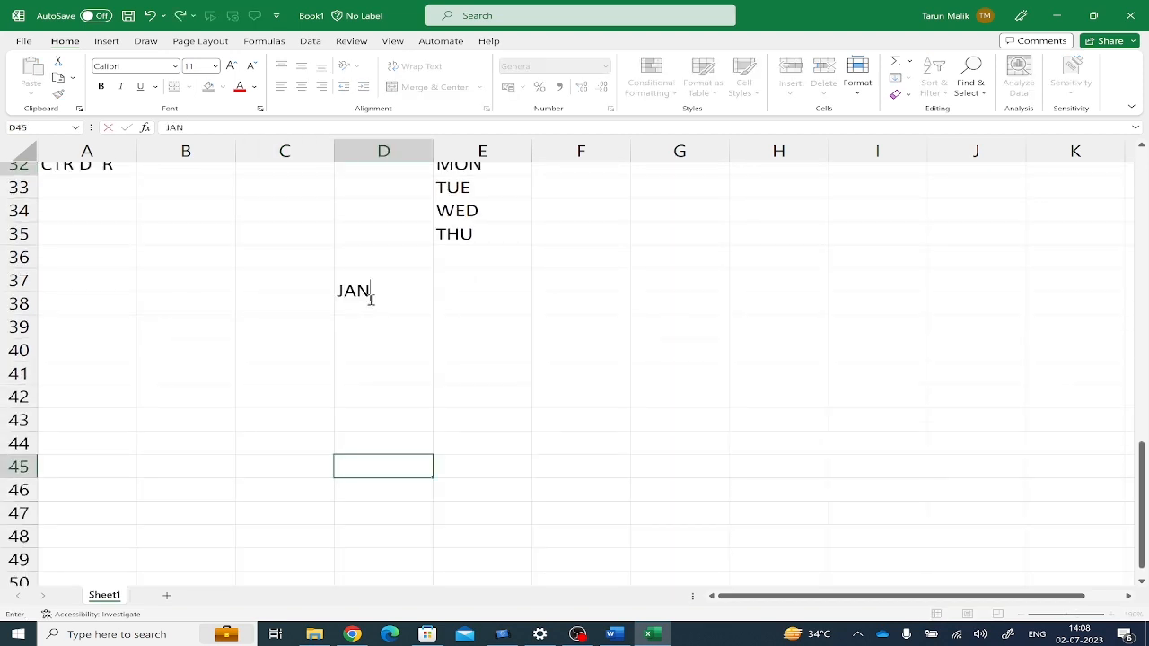
pyautogui.write('UARY')
pyautogui.press('Return')
# Fill the months down from JANUARY in D45 through D53 and undo the fill.
pyautogui.scroll(-1, 384, 470)
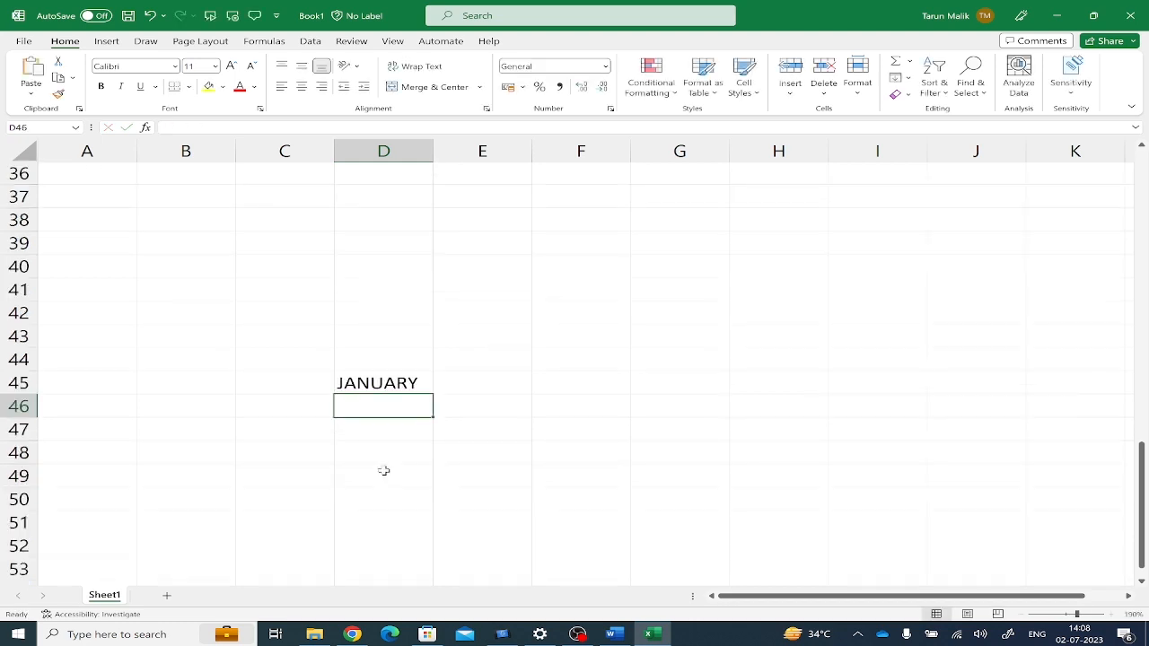
pyautogui.scroll(-1, 404, 377)
pyautogui.click(421, 316)
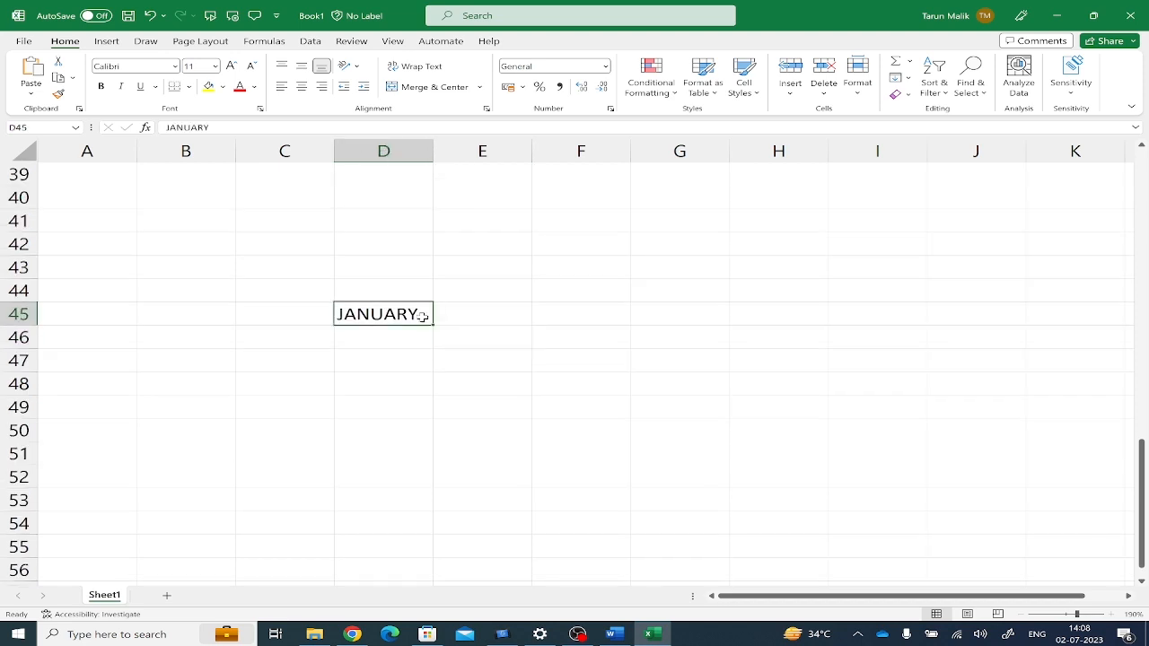
pyautogui.moveTo(433, 324); pyautogui.dragTo(428, 519)
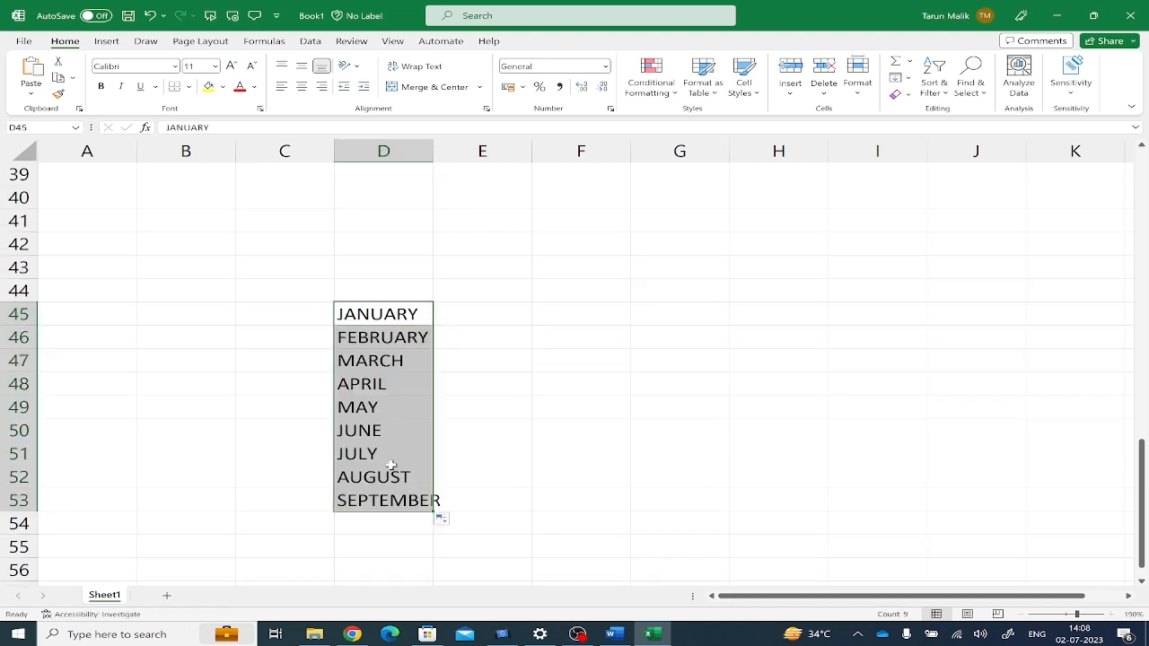
pyautogui.hotkey('ctrl', 'z')
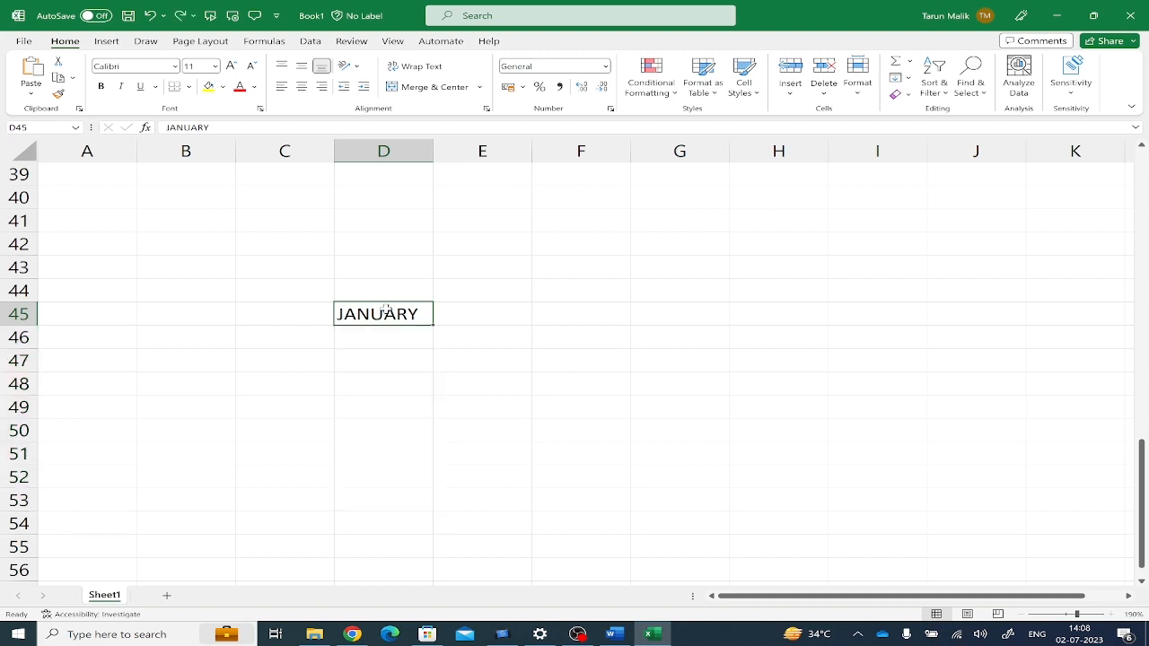
# Copy JANUARY down and right across the range D45:H54 with Fill Down and Fill Right, and undo both fills.
pyautogui.moveTo(386, 308)
pyautogui.mouseDown()
pyautogui.moveTo(785, 510)
pyautogui.moveTo(786, 525)
pyautogui.mouseUp()
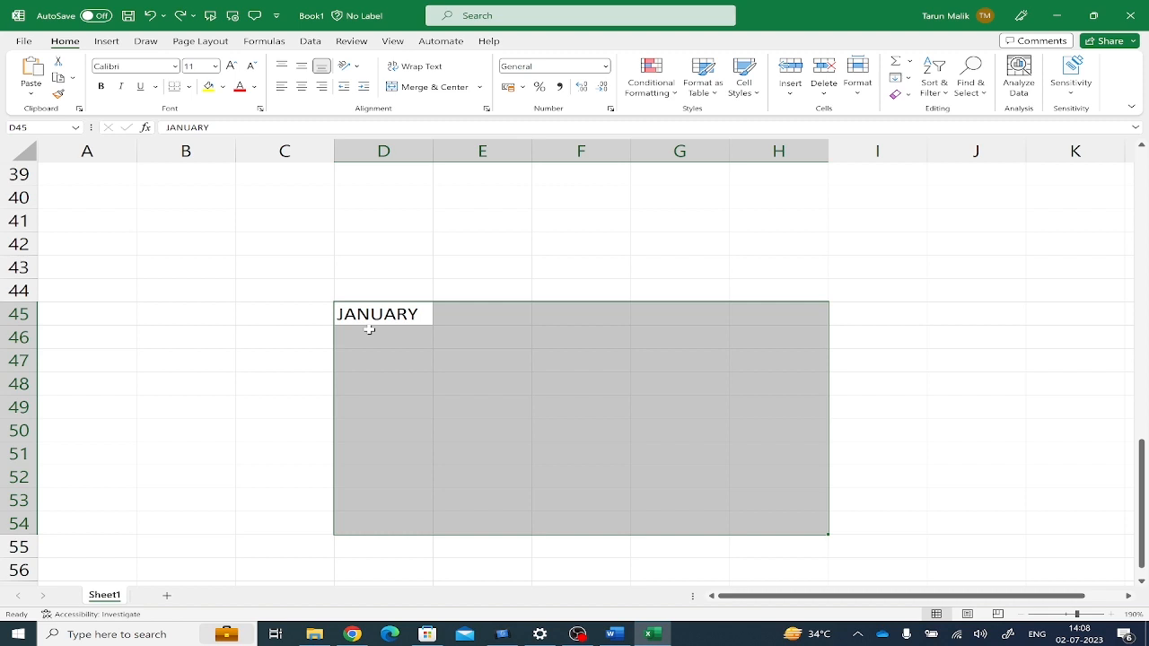
pyautogui.hotkey('ctrl', 'd')
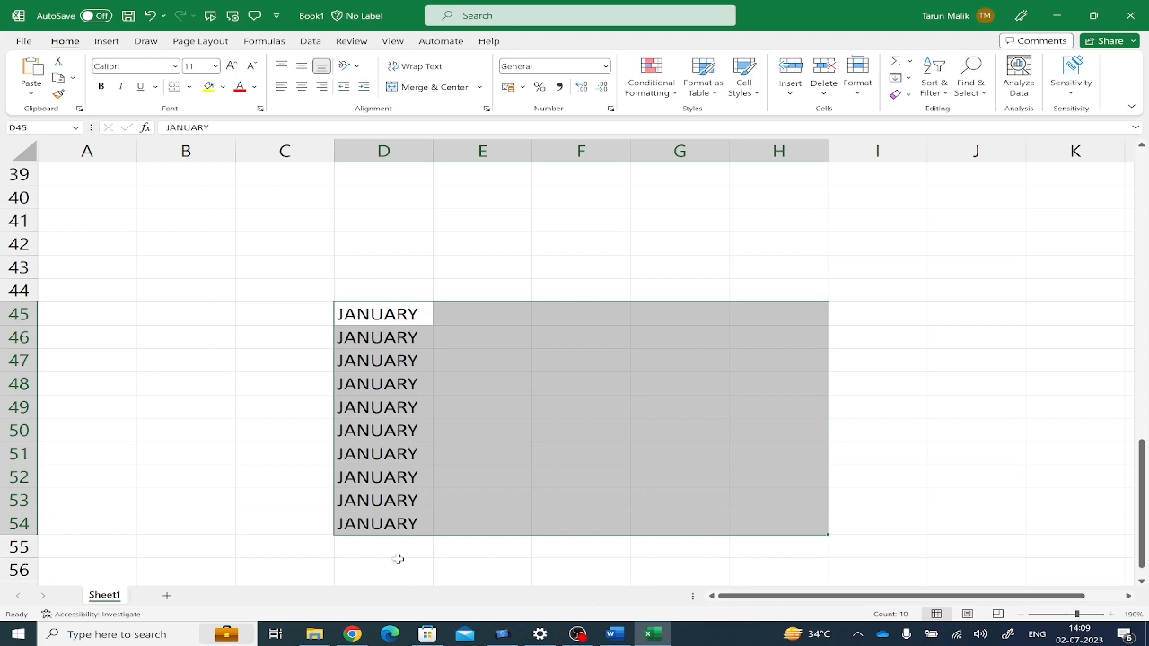
pyautogui.hotkey('ctrl', 'r')
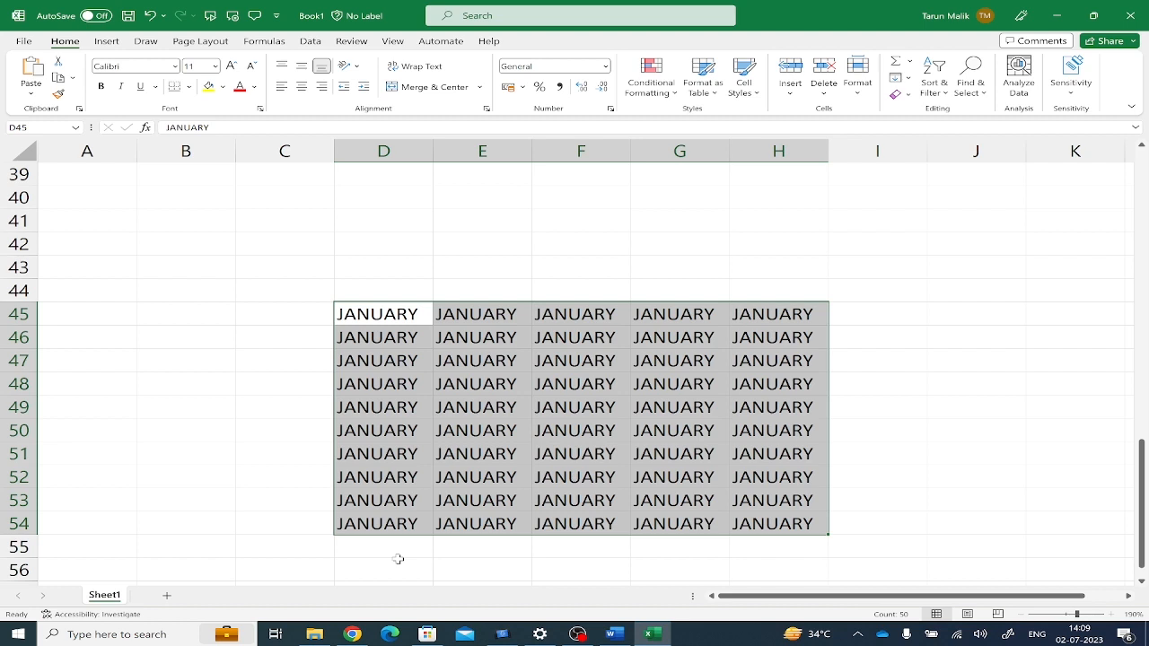
pyautogui.hotkey('ctrl', 'z')
pyautogui.hotkey('ctrl', 'z')
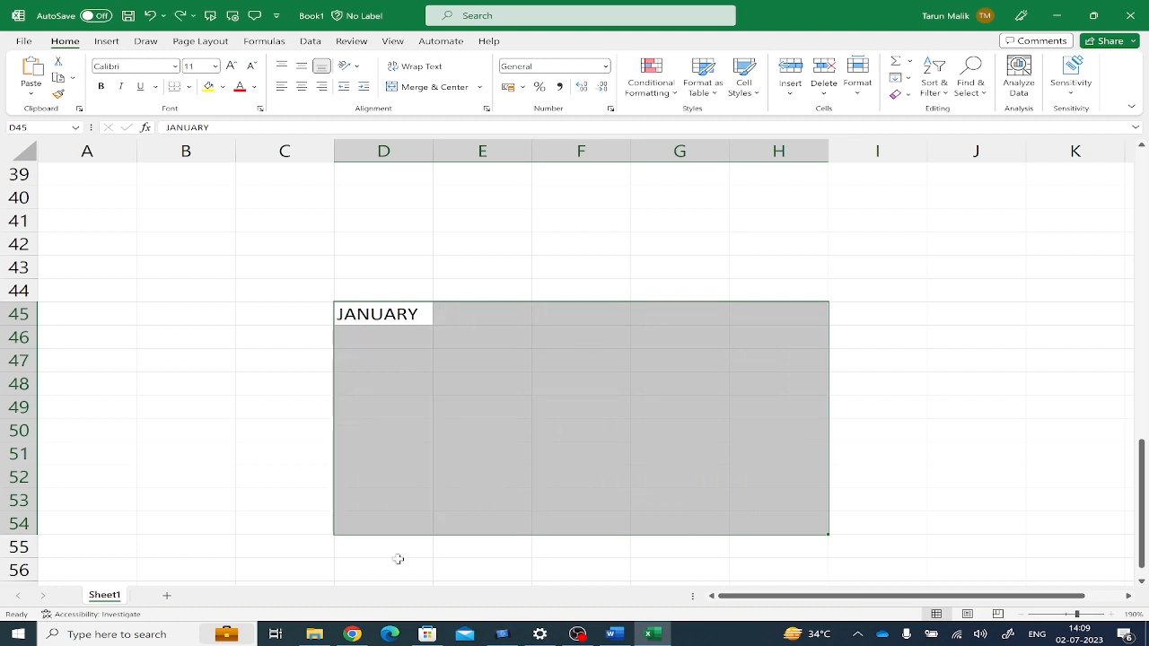
# Select the range D45:E47 and copy its first row down with Fill Down.
pyautogui.click(307, 407)
pyautogui.click(372, 311)
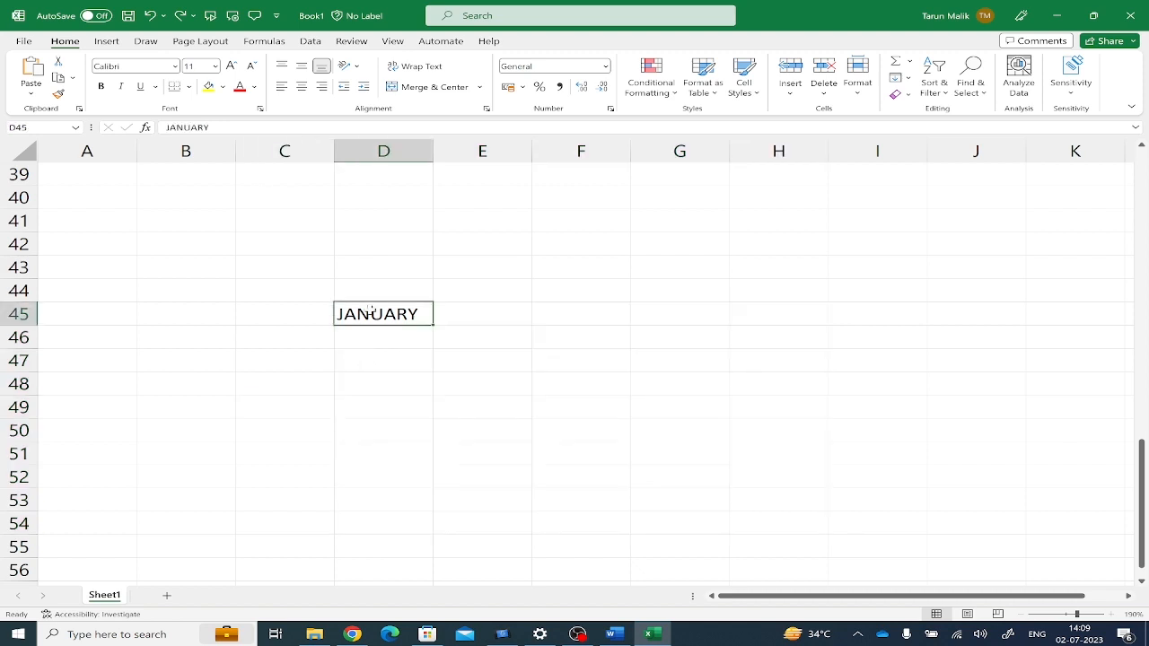
pyautogui.moveTo(372, 311); pyautogui.dragTo(524, 371)
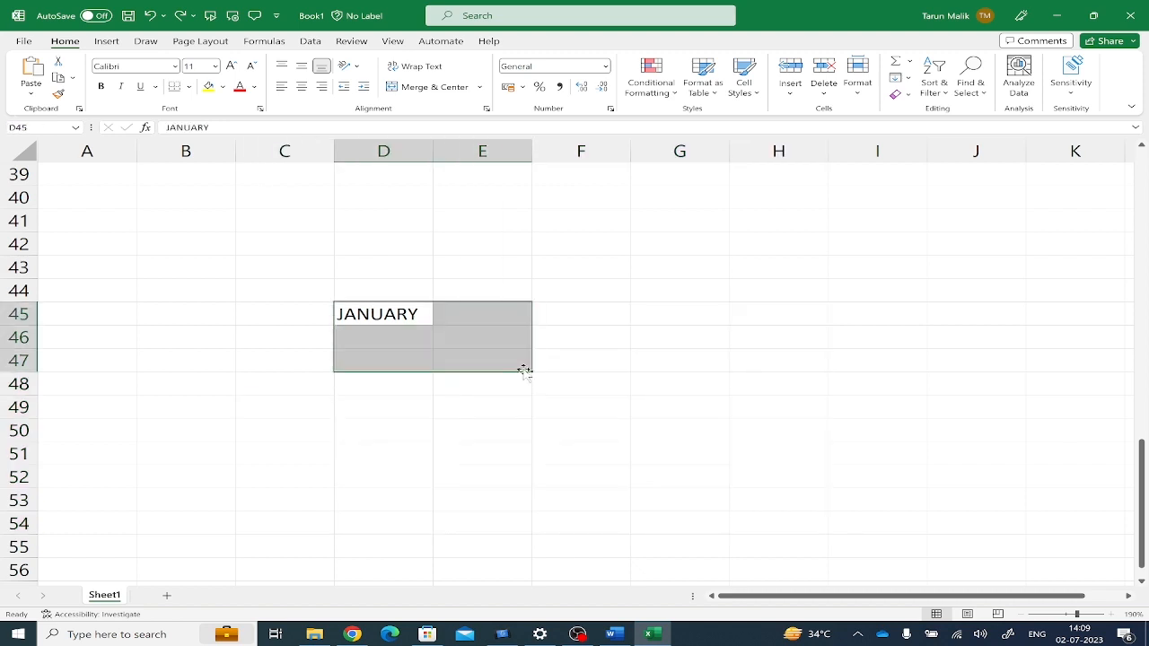
pyautogui.hotkey('ctrl', 'd')
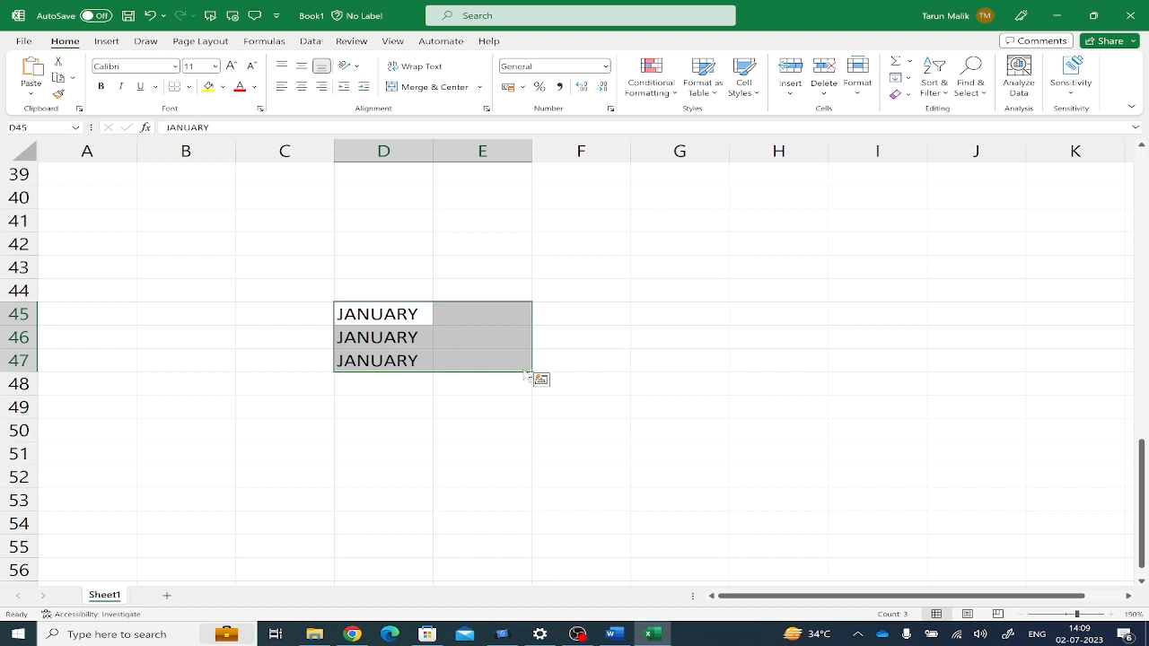
# Copy JANUARY from column D into column E across D45:E47 with Fill Right, and undo the fills.
pyautogui.hotkey('ctrl', 'r')
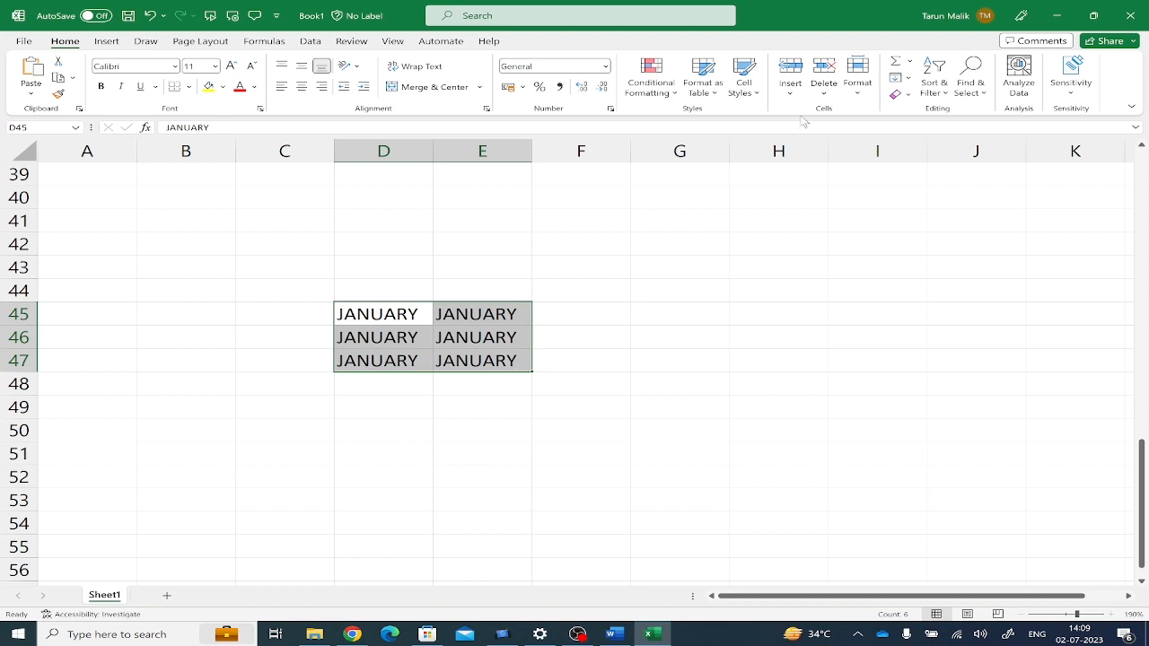
pyautogui.hotkey('ctrl', 'z')
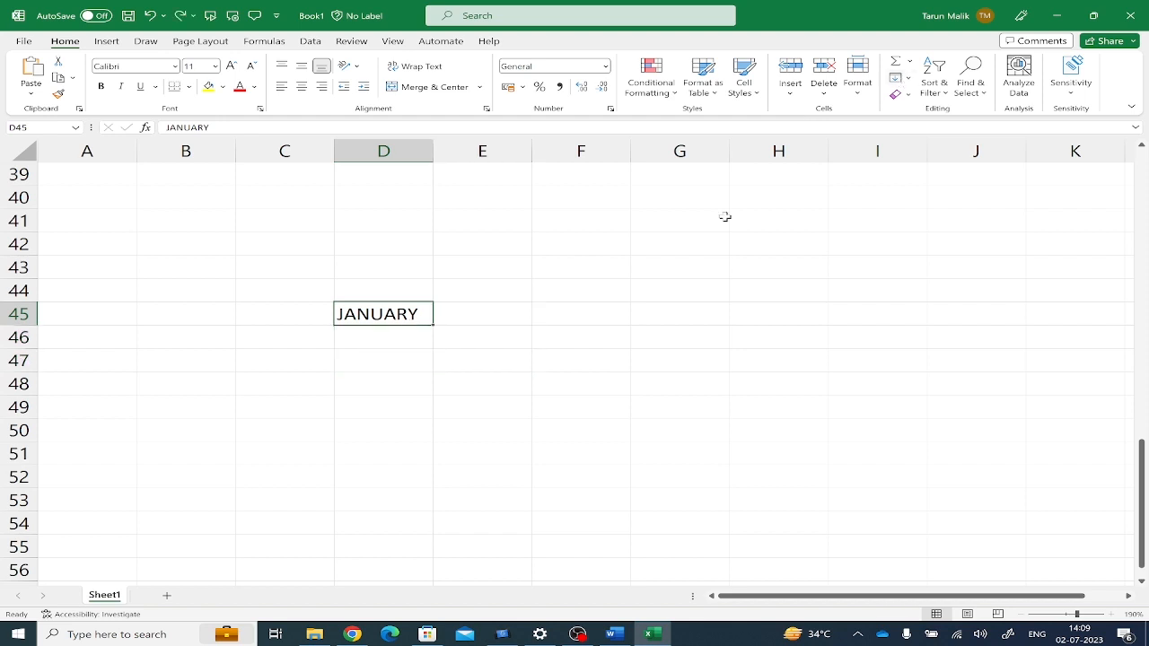
# Try Fill Down on the single cell D45.
pyautogui.click(905, 79)
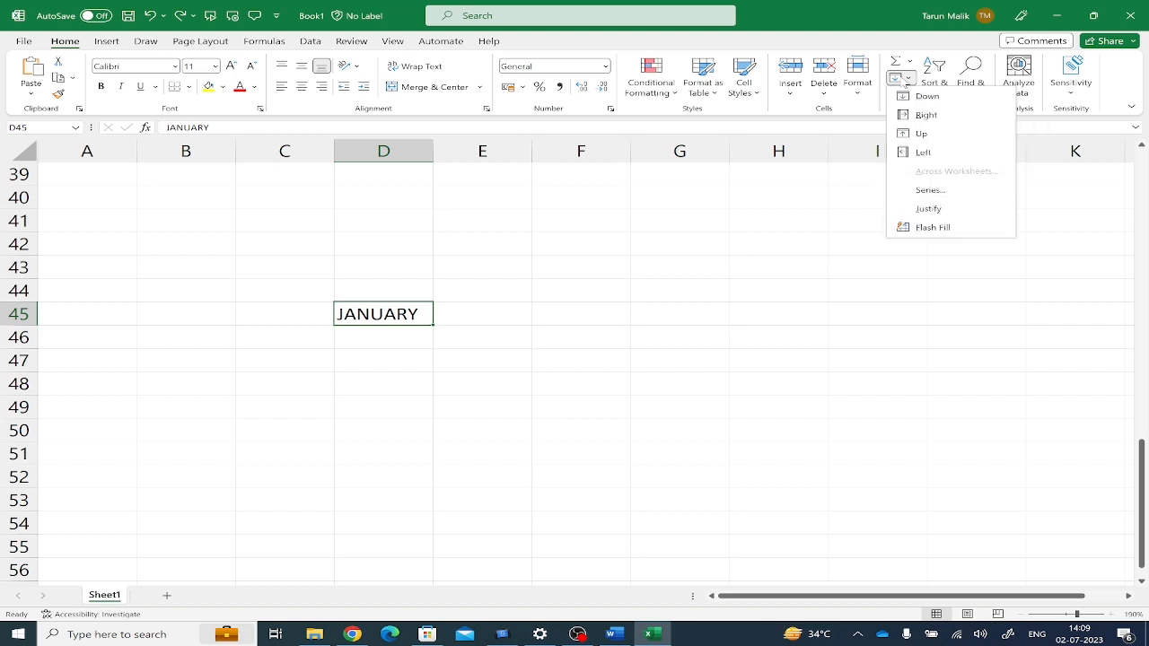
pyautogui.click(824, 180)
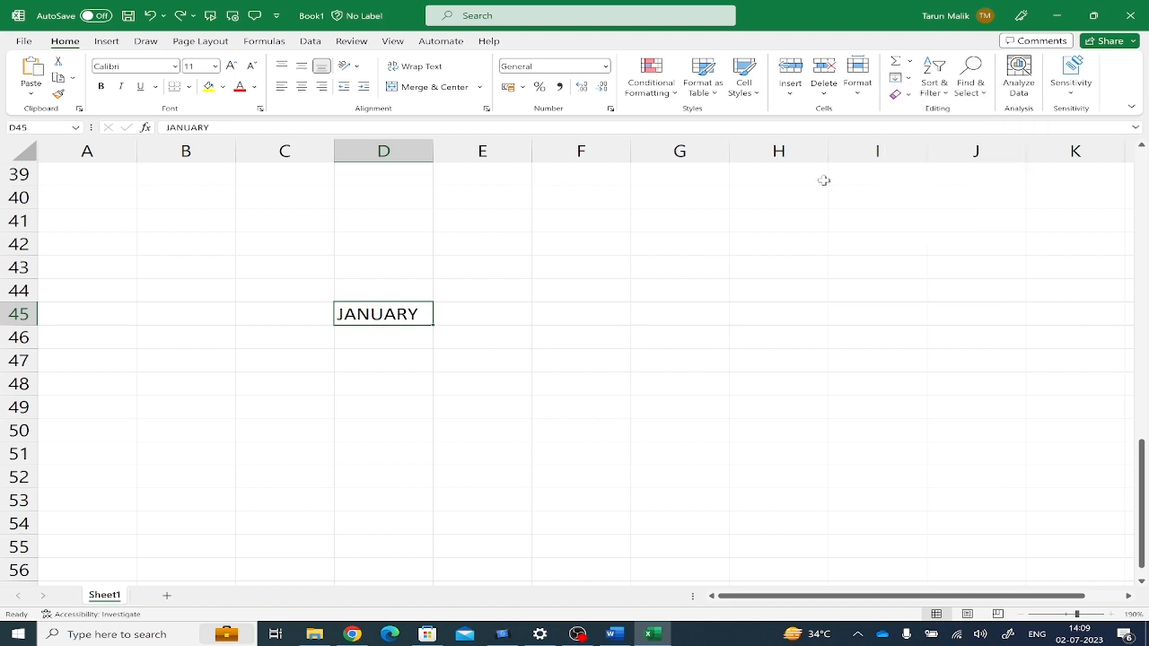
pyautogui.click(909, 81)
pyautogui.click(928, 96)
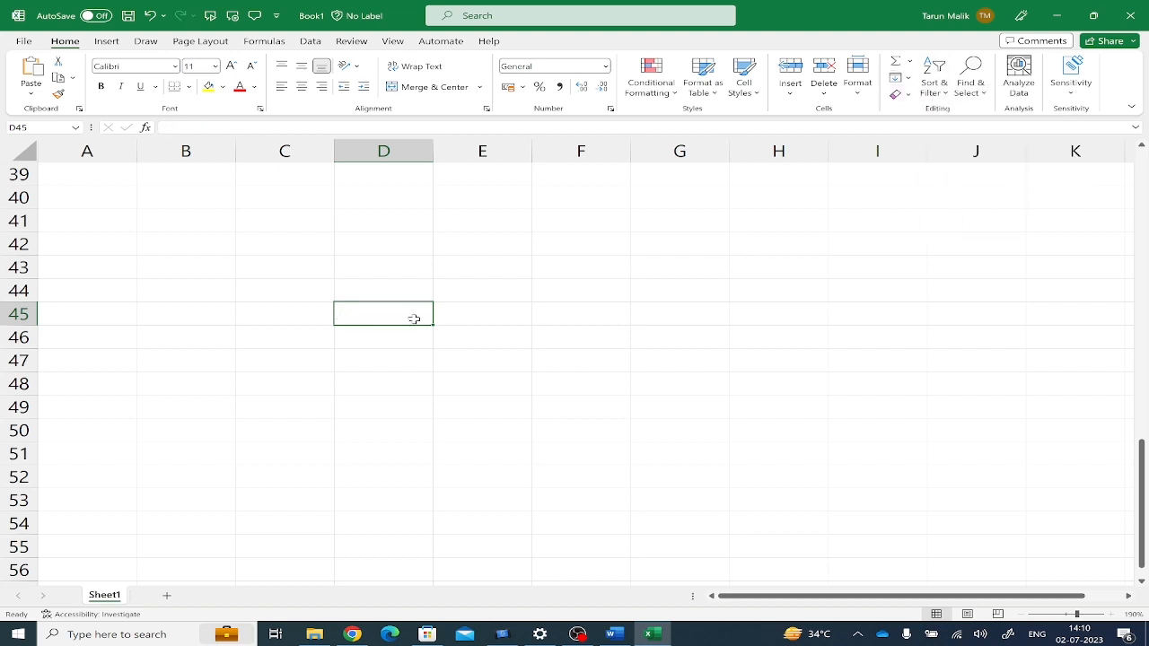
# Enter JANUARU in cell D45.
pyautogui.write('JANU')
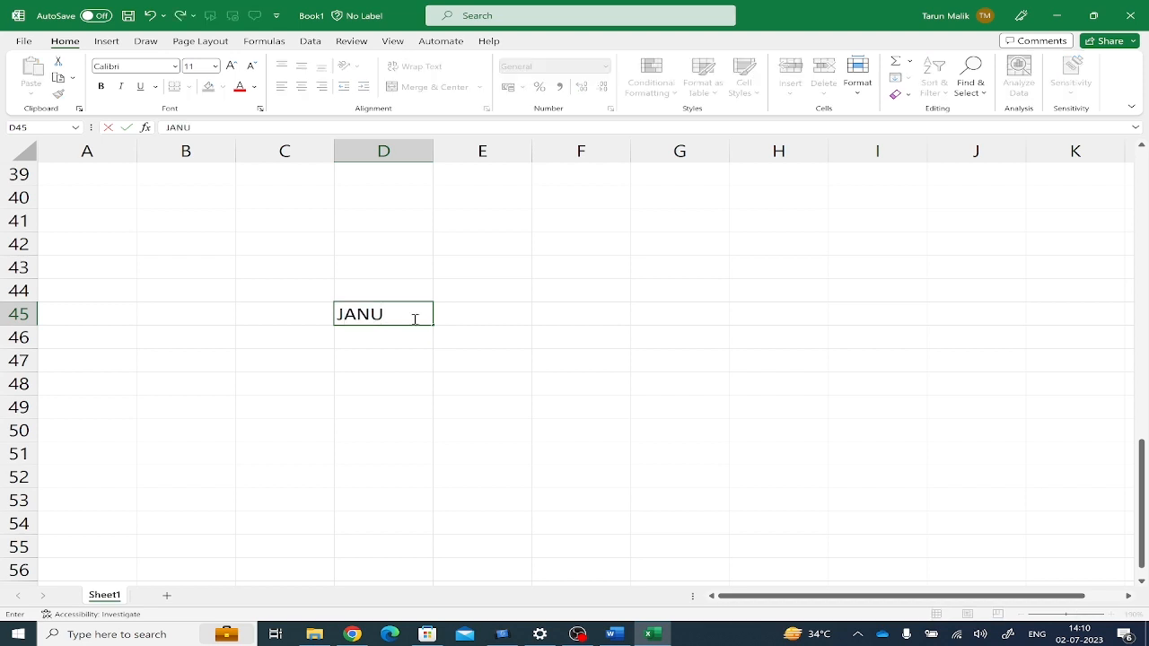
pyautogui.write('ARU')
pyautogui.click(391, 359)
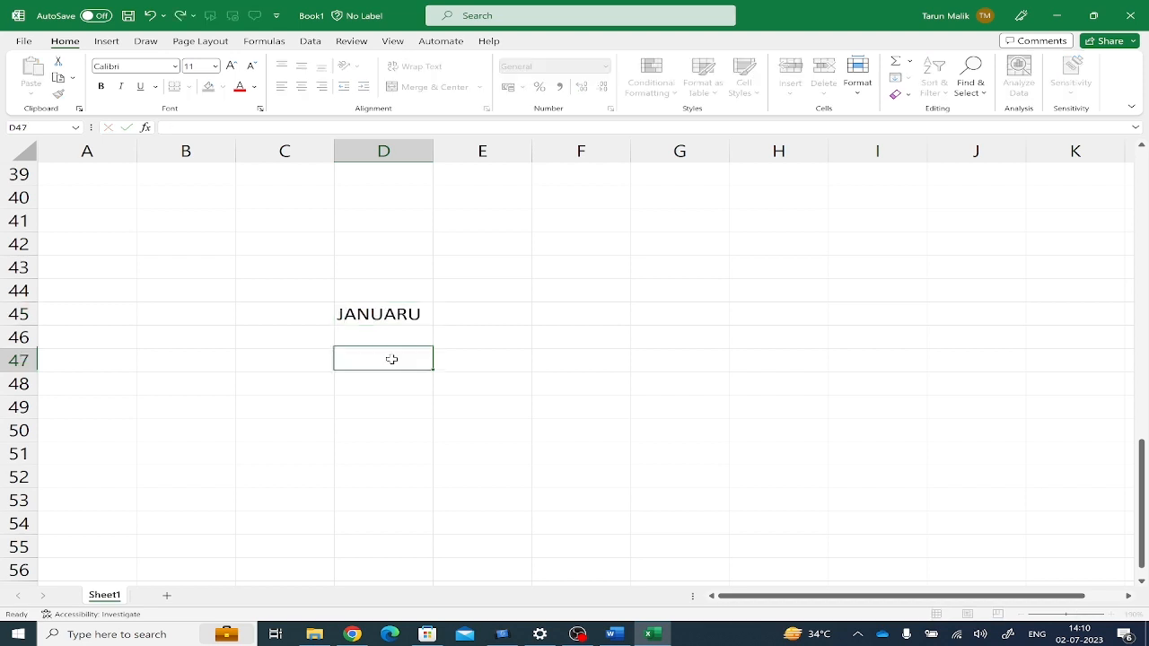
pyautogui.click(391, 314)
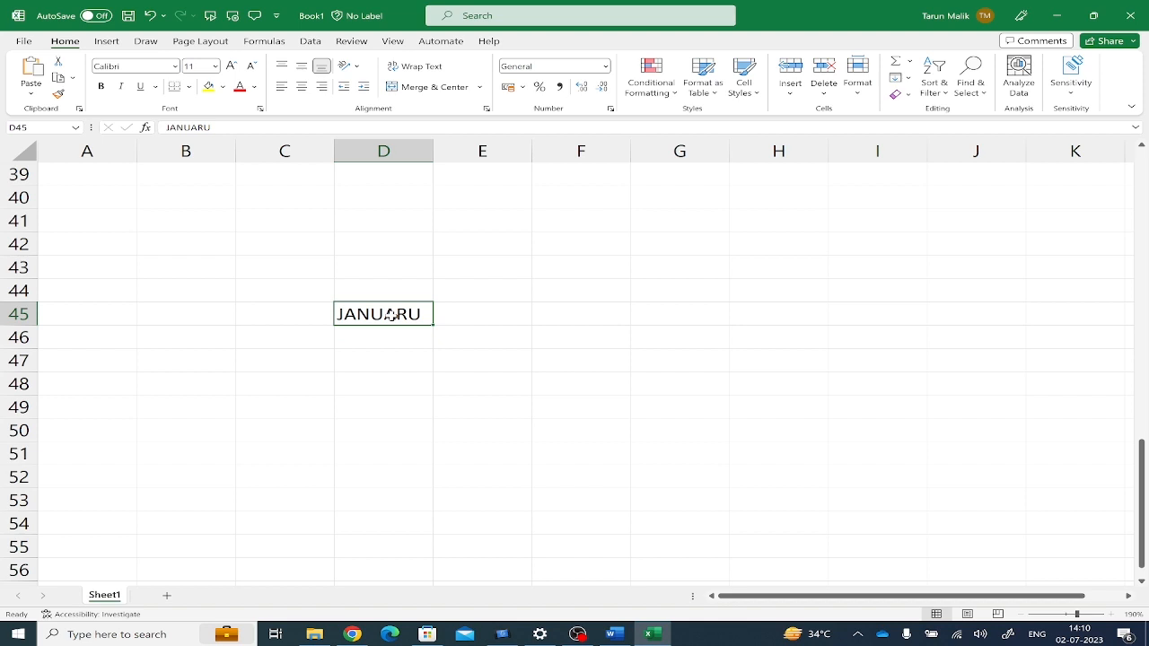
# Copy the text of D45 throughout the range D45:F49 with Fill Right followed by Fill Down.
pyautogui.doubleClick(391, 315)
pyautogui.moveTo(392, 315); pyautogui.dragTo(578, 397)
pyautogui.click(386, 293)
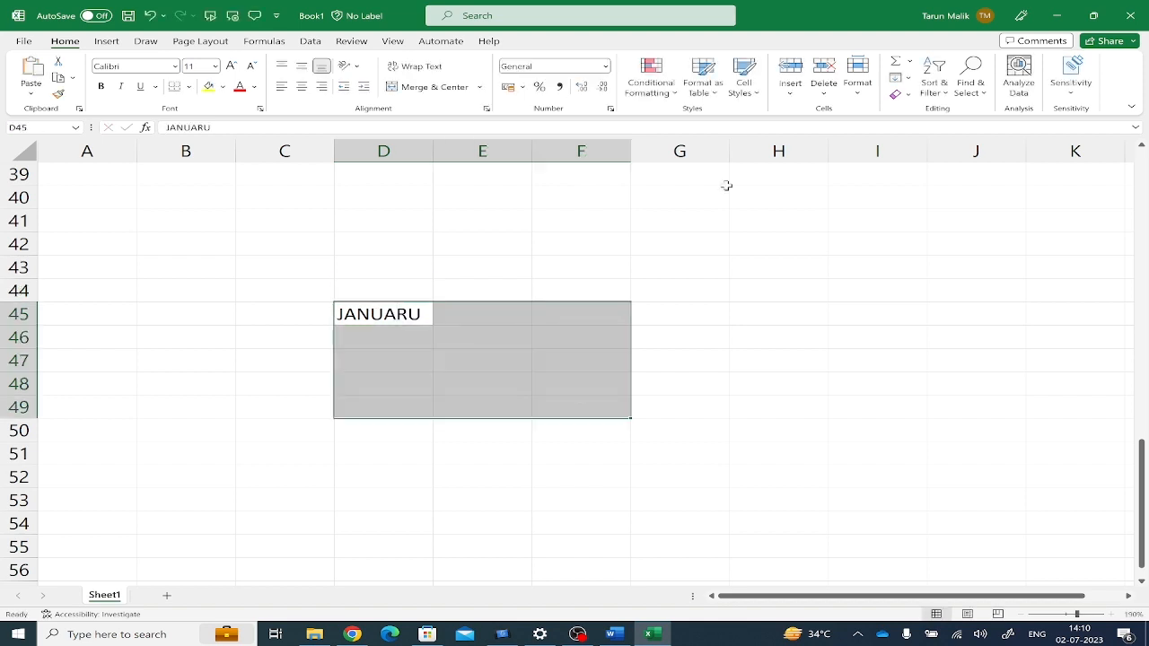
pyautogui.click(905, 77)
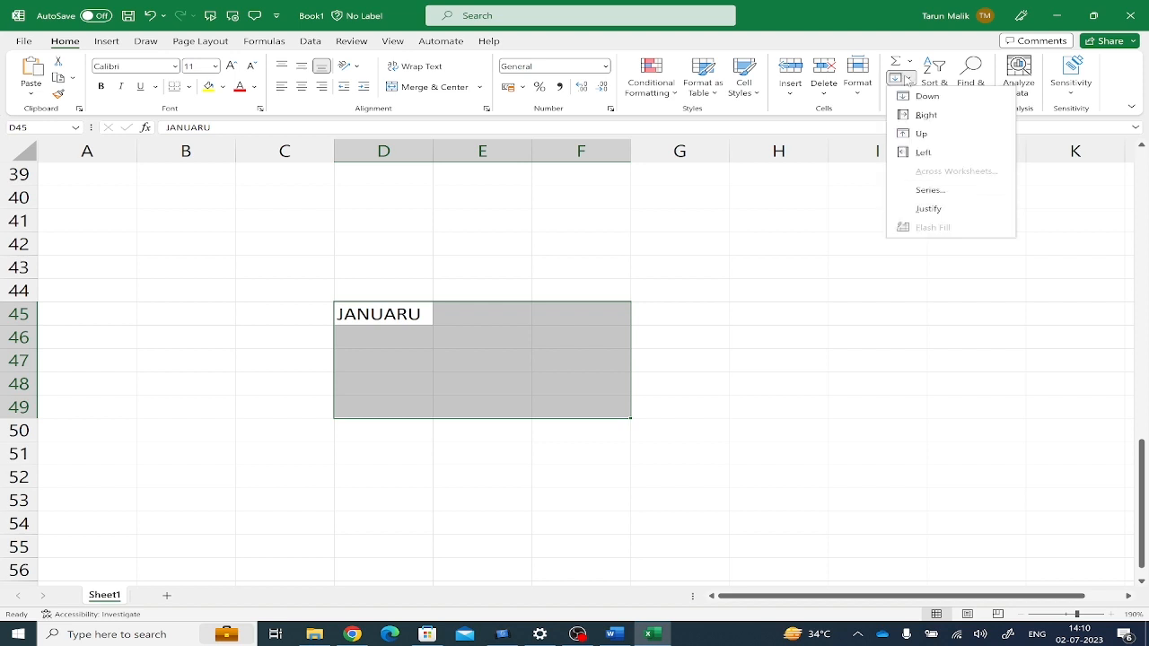
pyautogui.click(927, 115)
pyautogui.click(900, 79)
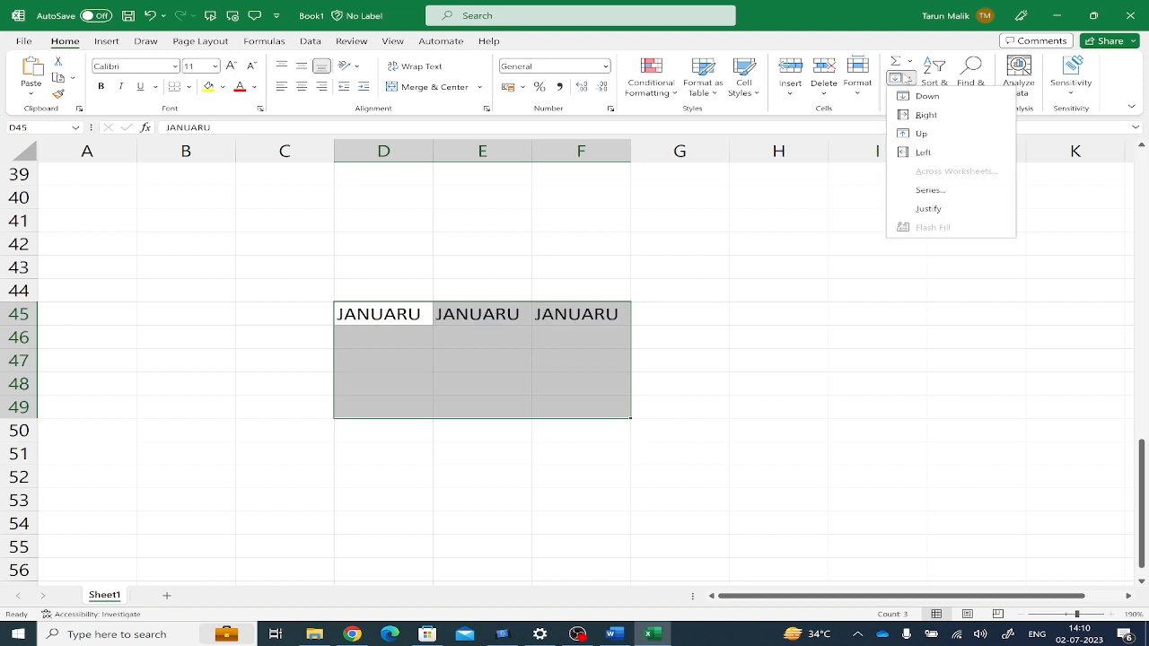
pyautogui.click(922, 98)
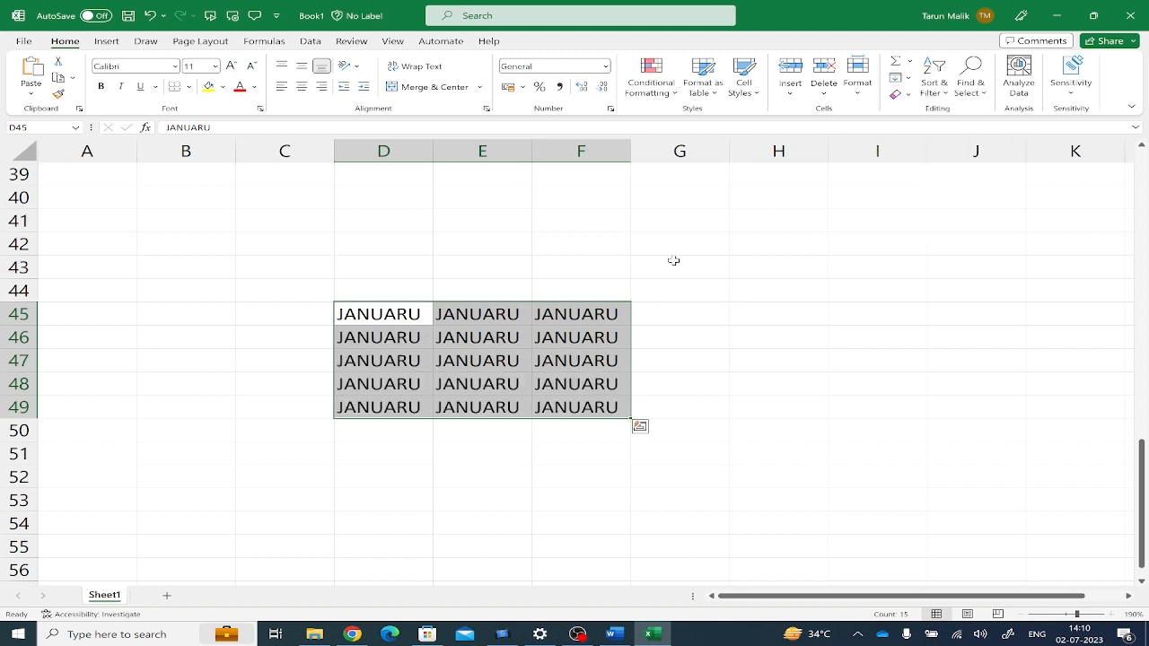
pyautogui.scroll(-1, 673, 260)
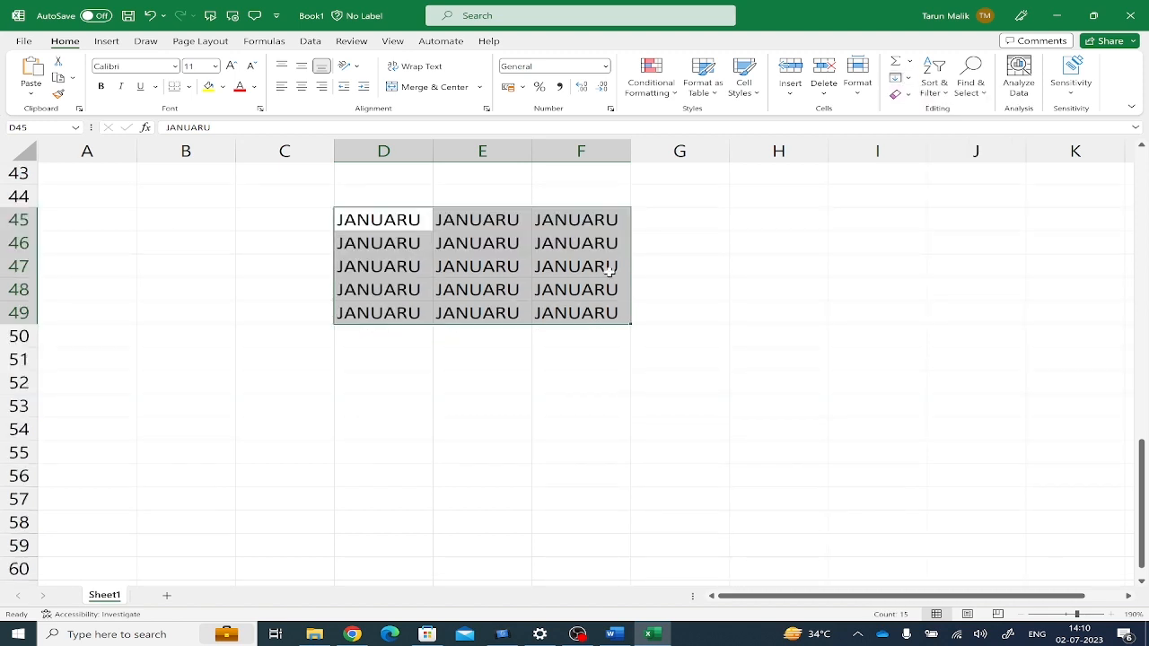
pyautogui.scroll(14, 609, 271)
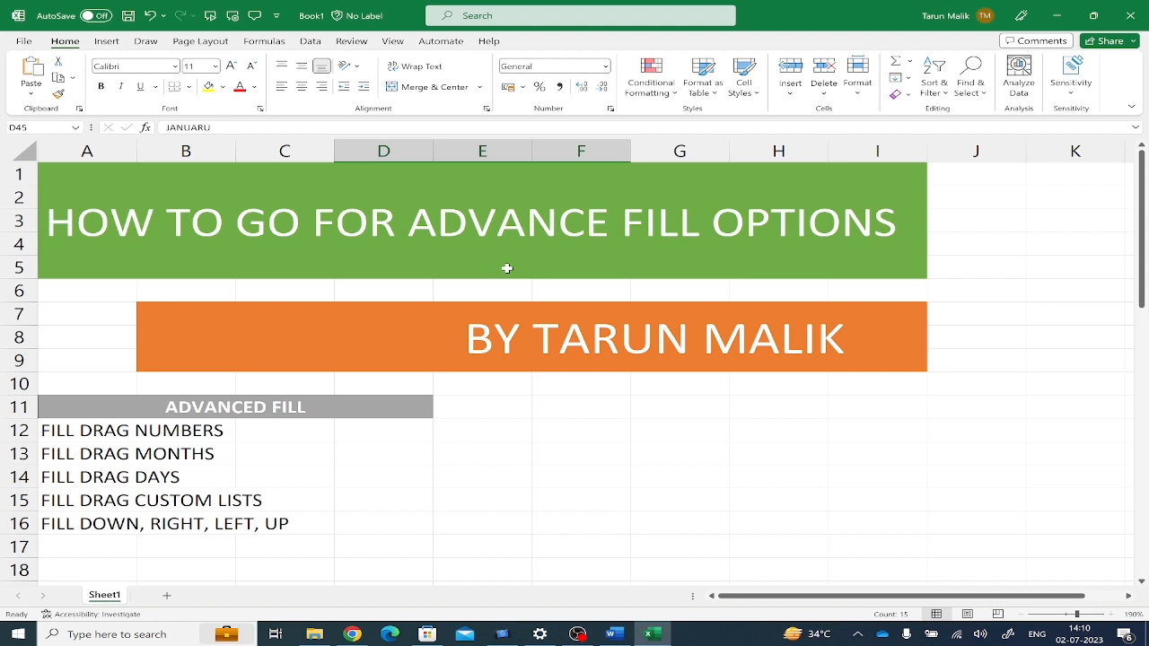